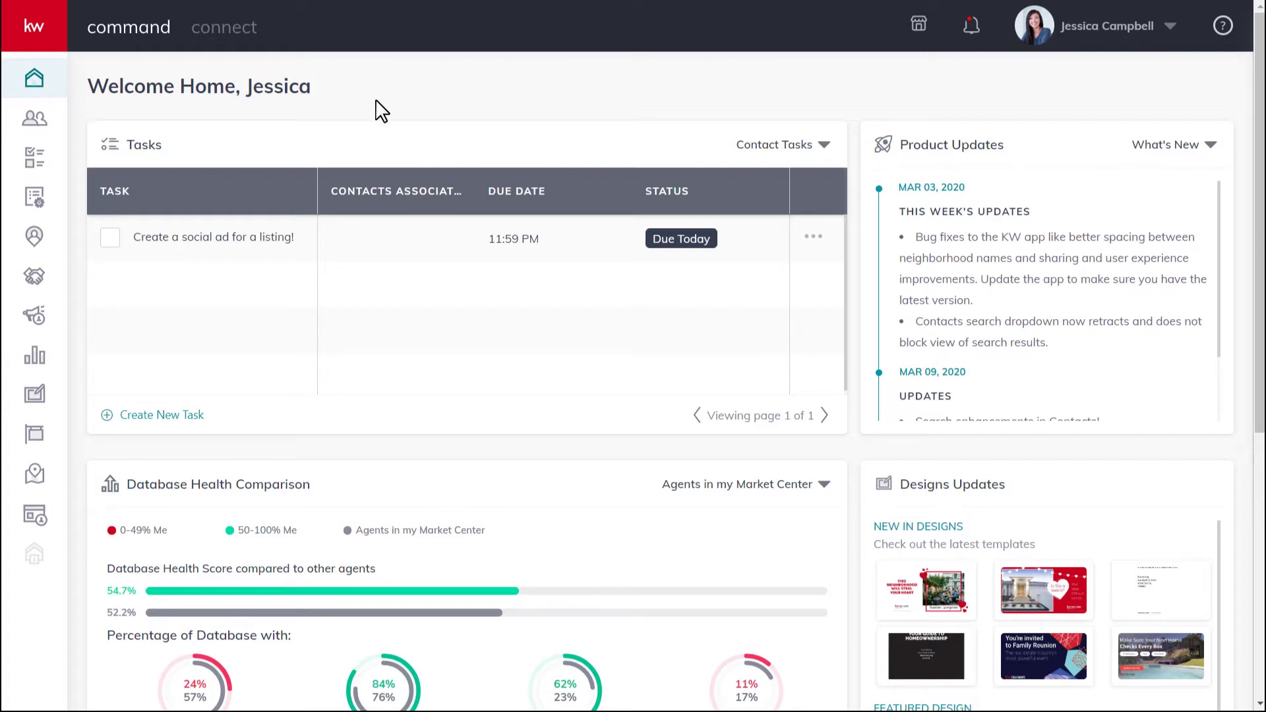
# Open the Campaigns section and check the Payments tab's payment information
pyautogui.click(50, 317)
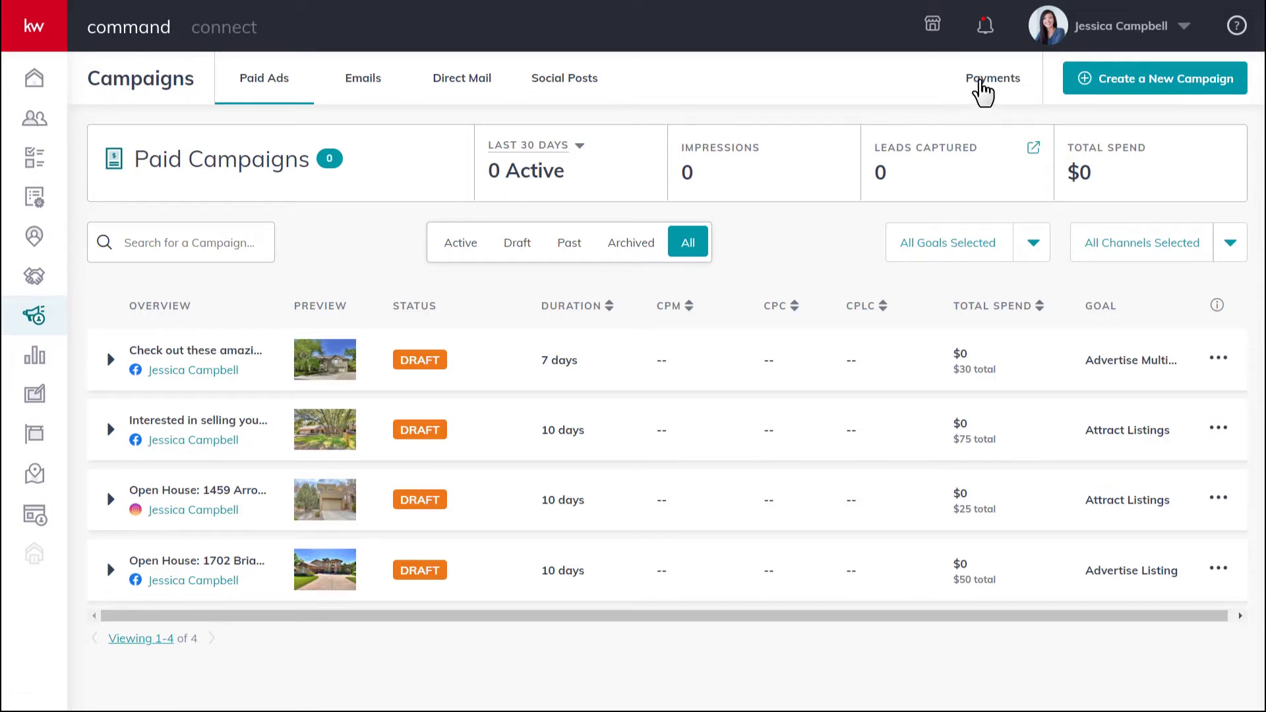
pyautogui.click(983, 93)
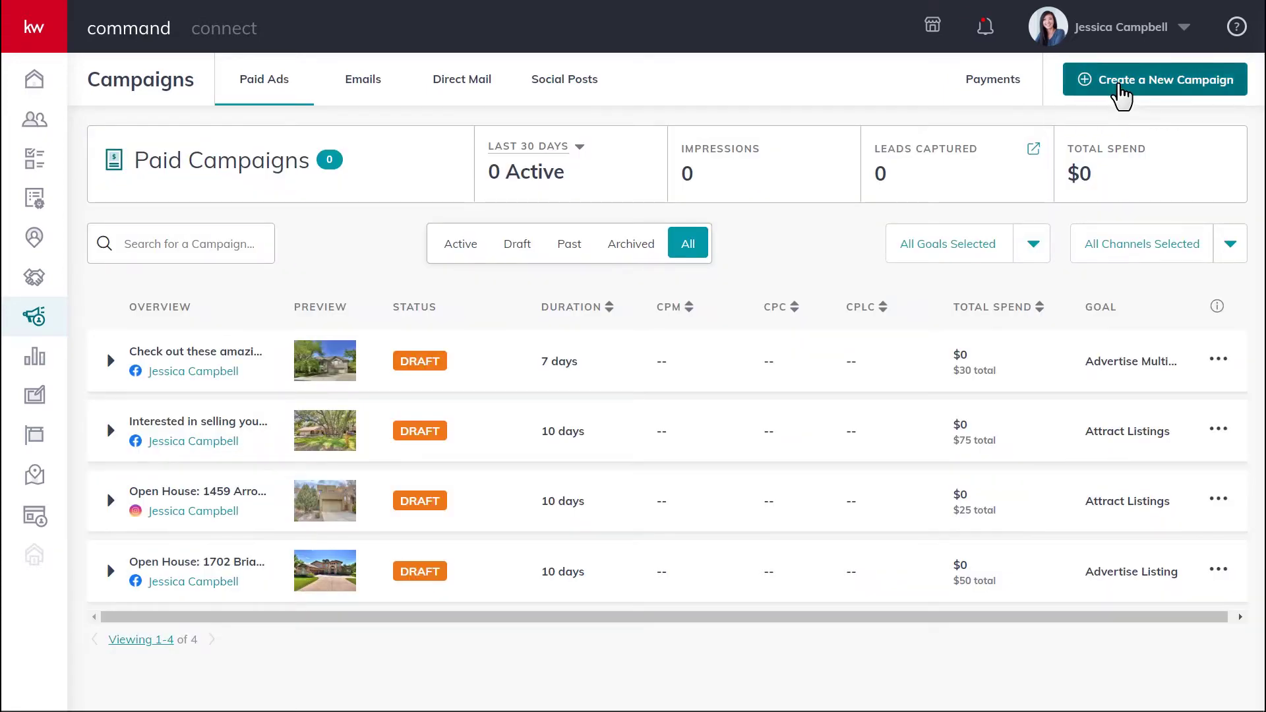
# Create a new Social Ad campaign named 'Just listed - South Austin'
pyautogui.click(1116, 86)
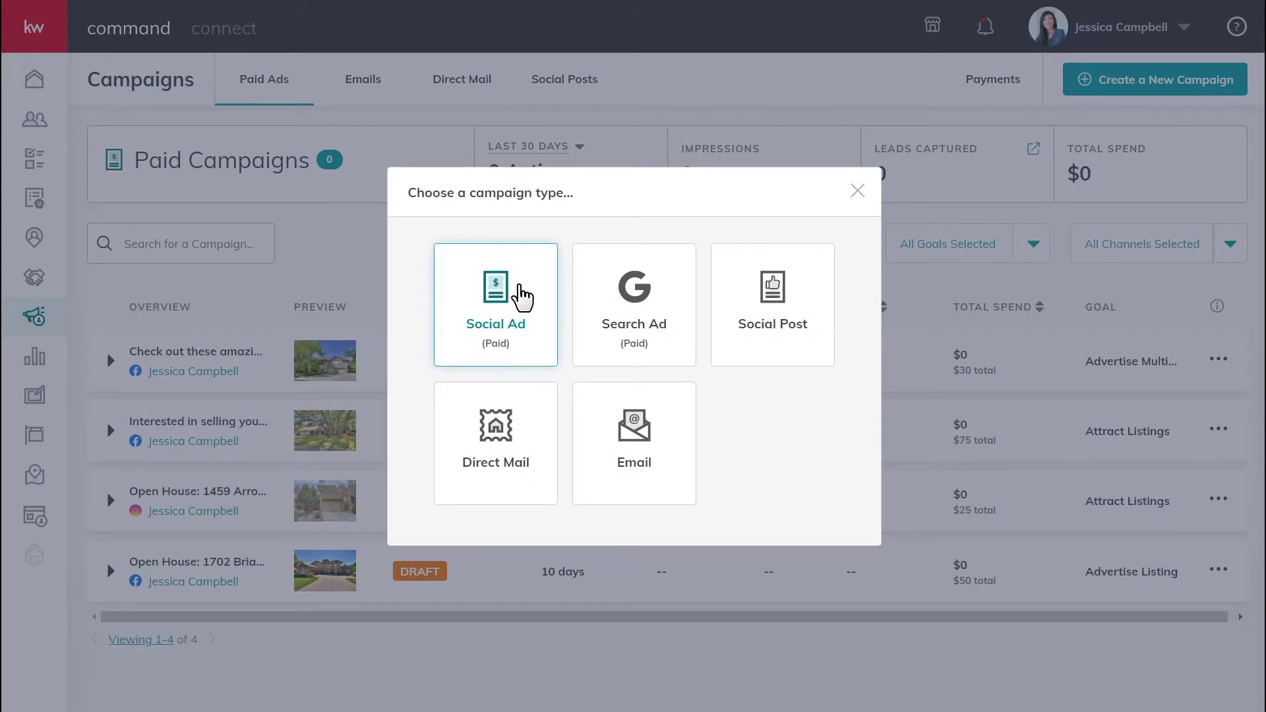
pyautogui.click(523, 298)
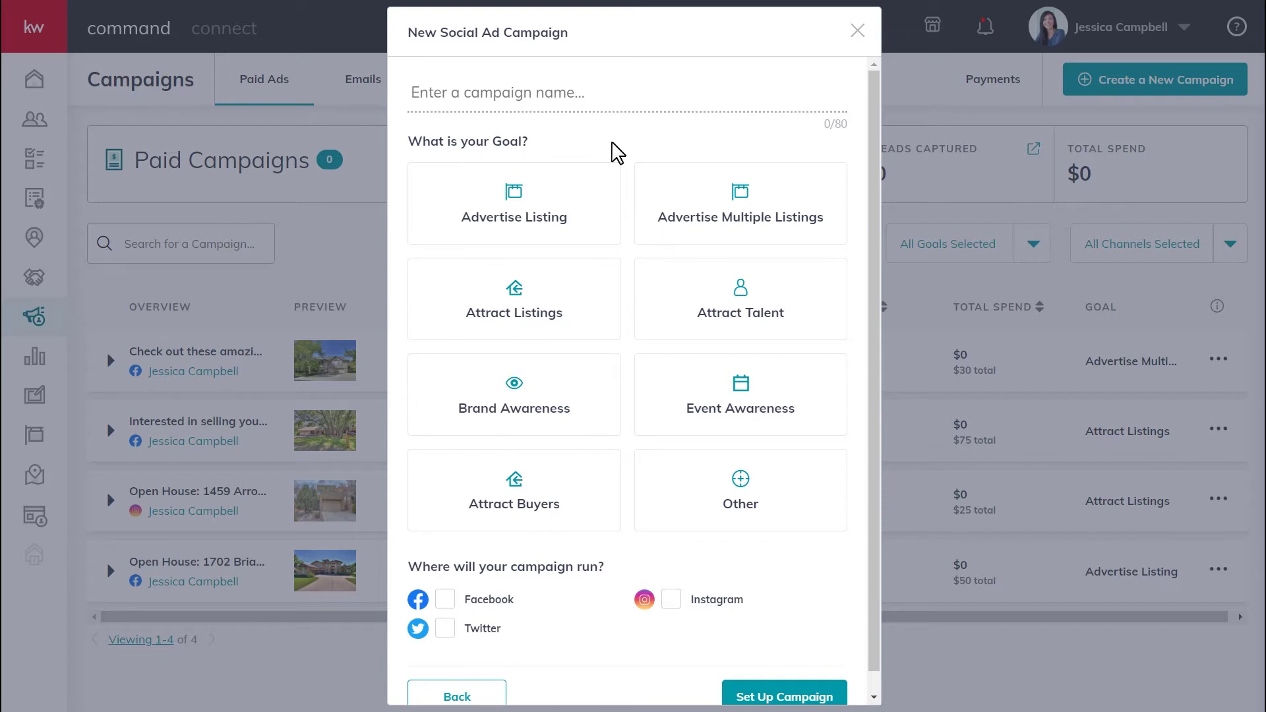
pyautogui.click(585, 93)
pyautogui.write('Just listed - South Austin')
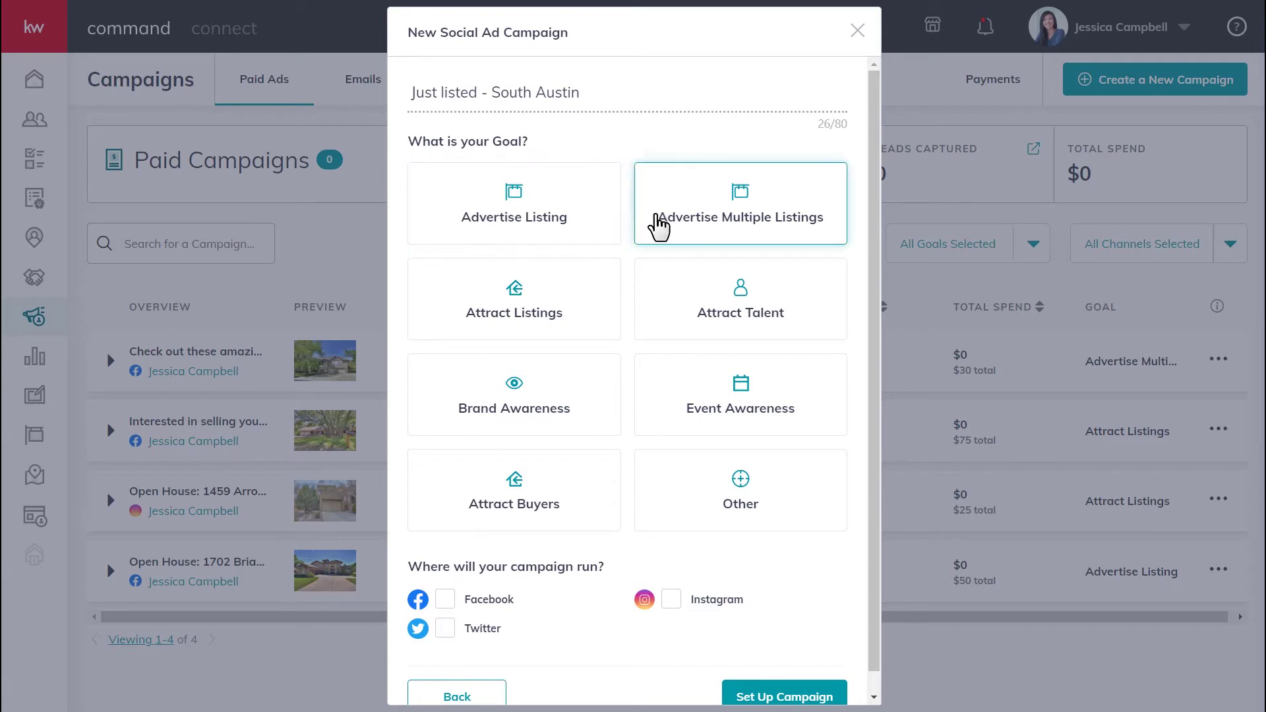
pyautogui.click(603, 303)
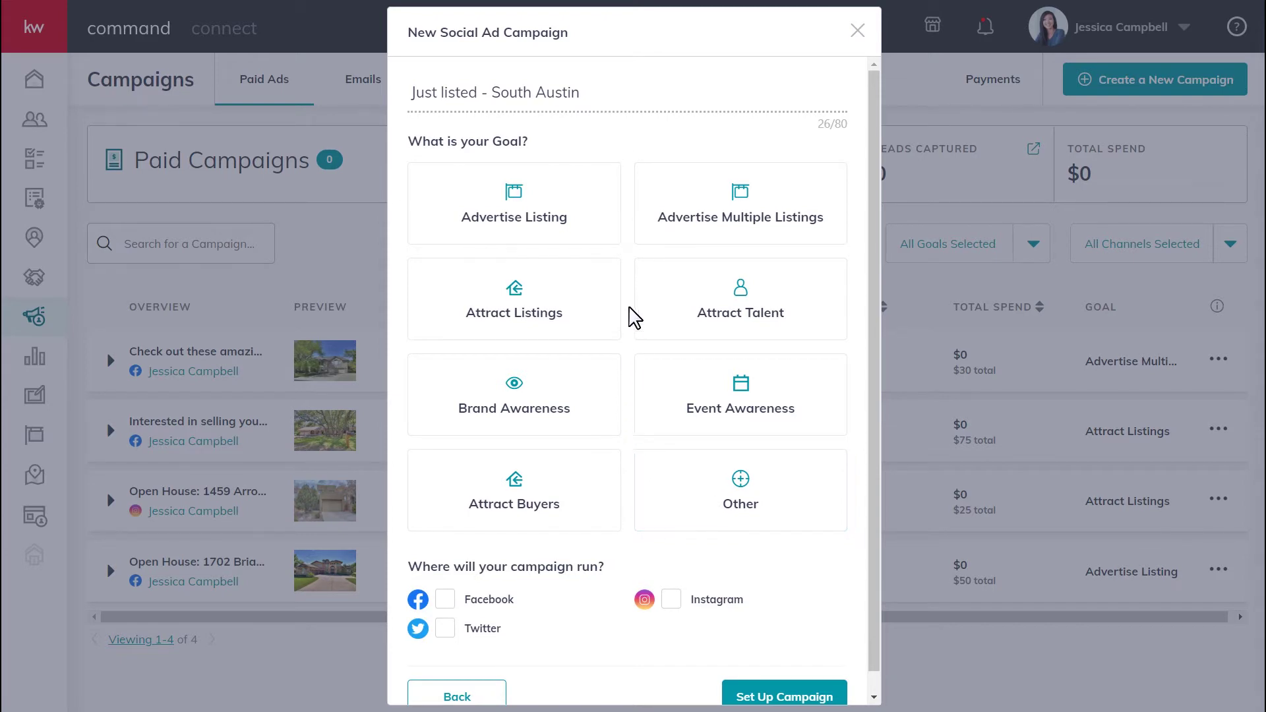
# Set the campaign goal to Advertise Listing, running on Facebook and Twitter
pyautogui.click(594, 231)
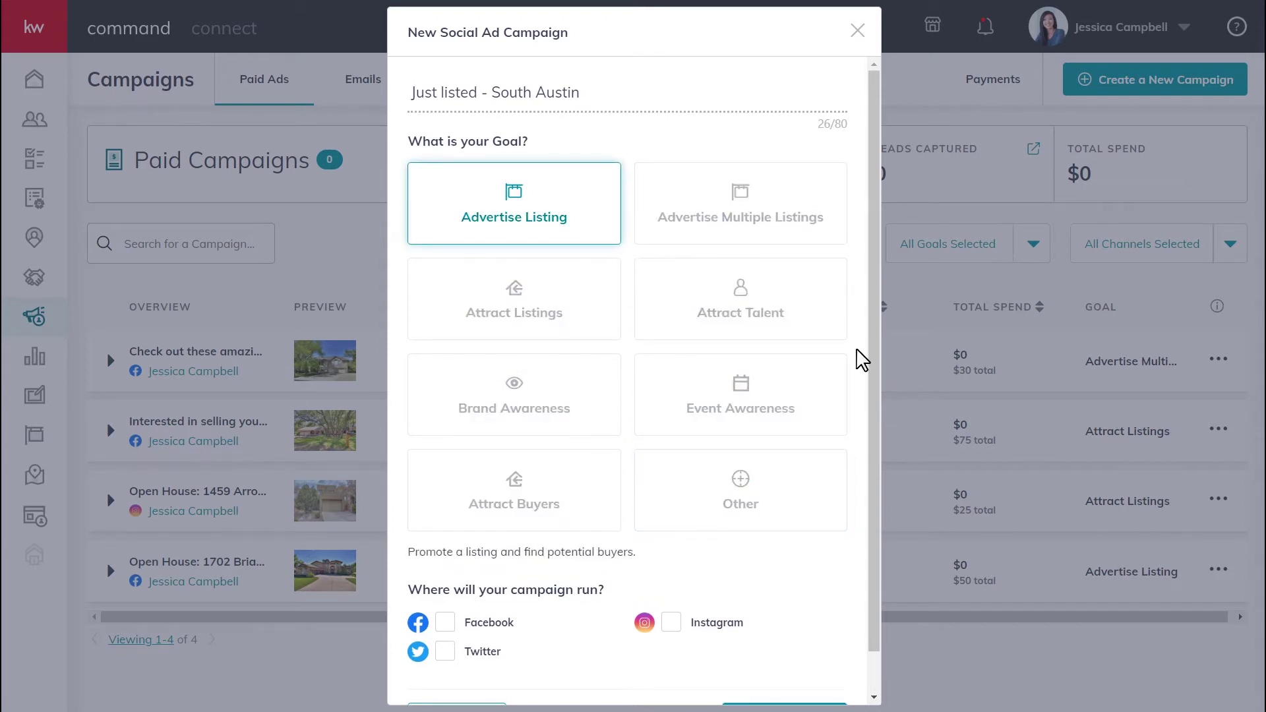
pyautogui.scroll(-1, 881, 383)
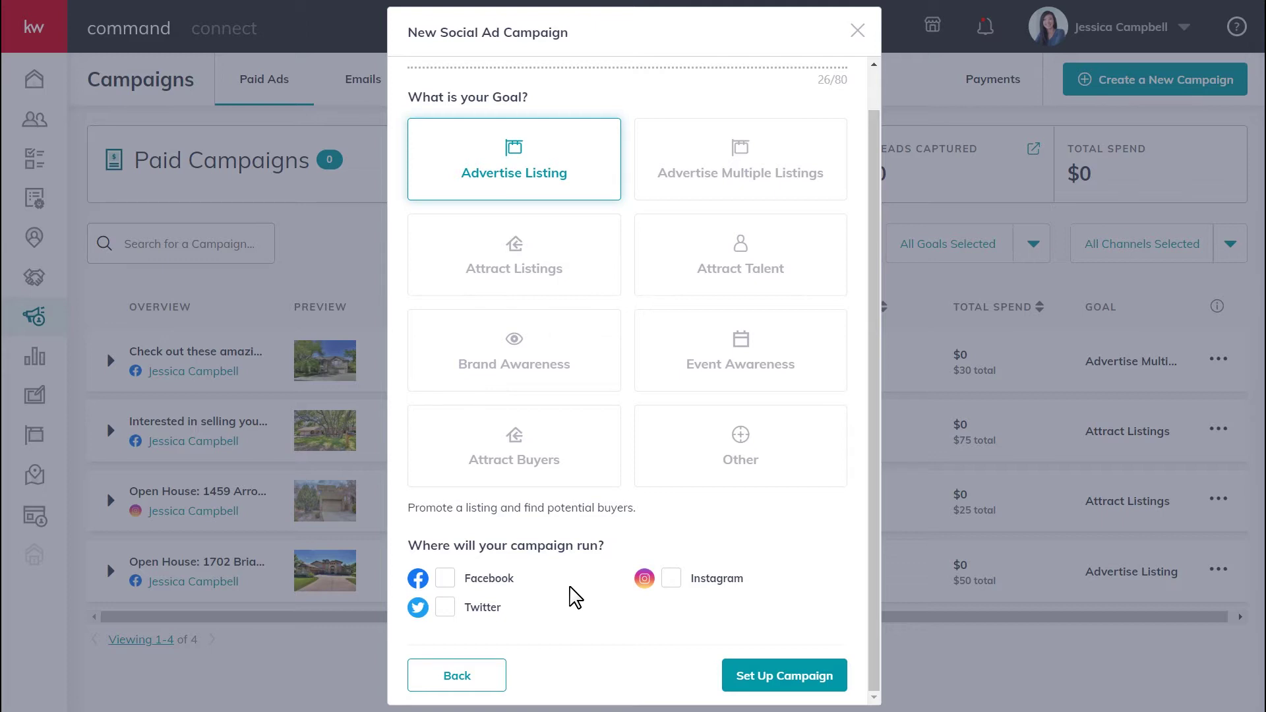
pyautogui.click(445, 582)
pyautogui.click(447, 607)
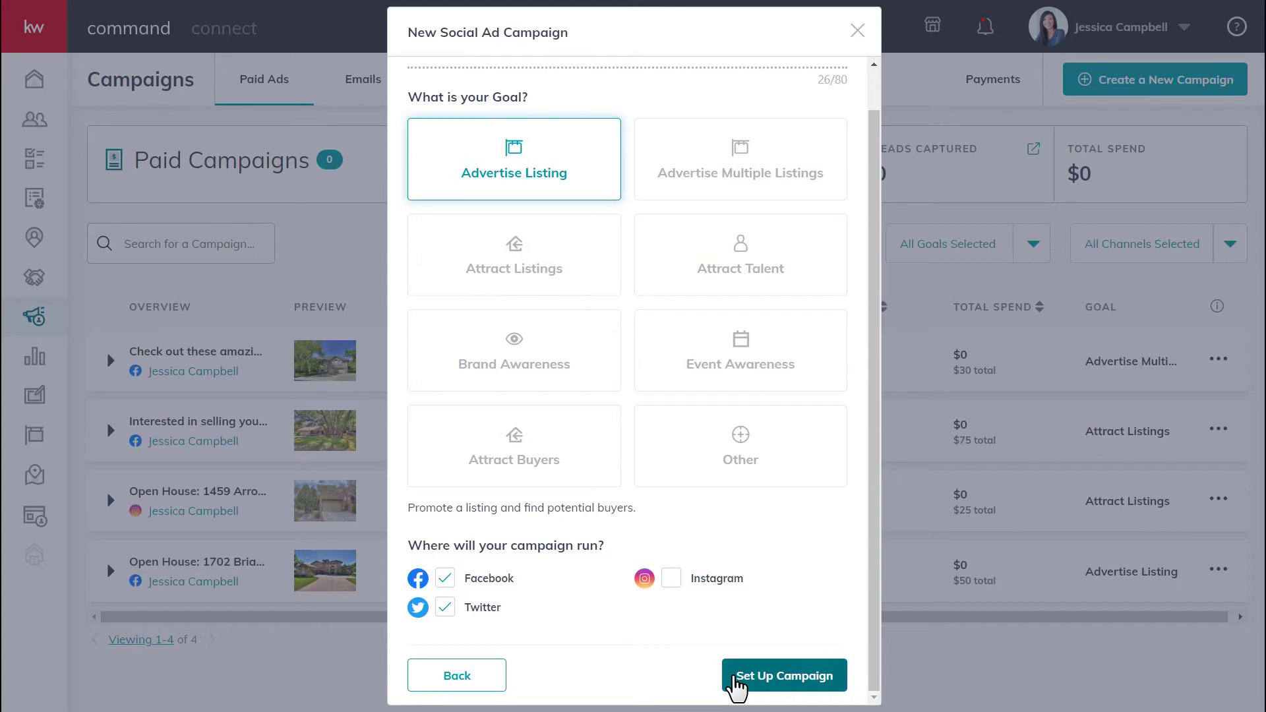
pyautogui.click(737, 683)
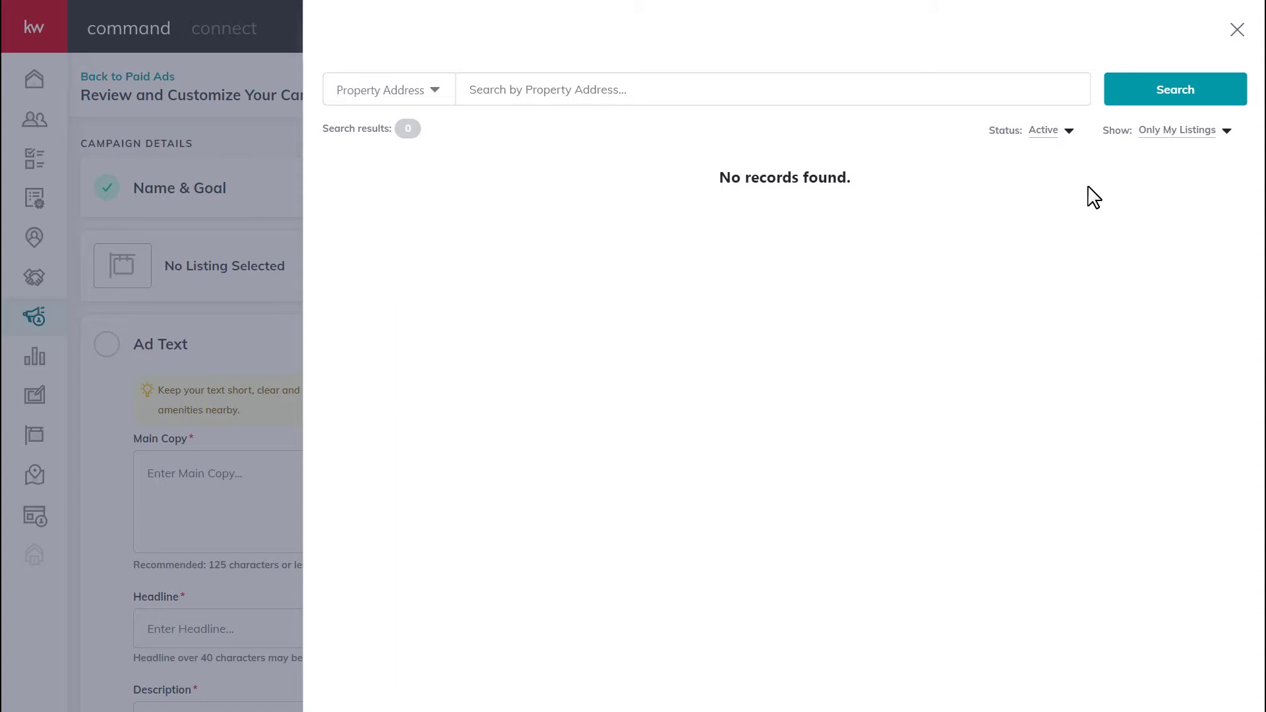
pyautogui.click(1171, 139)
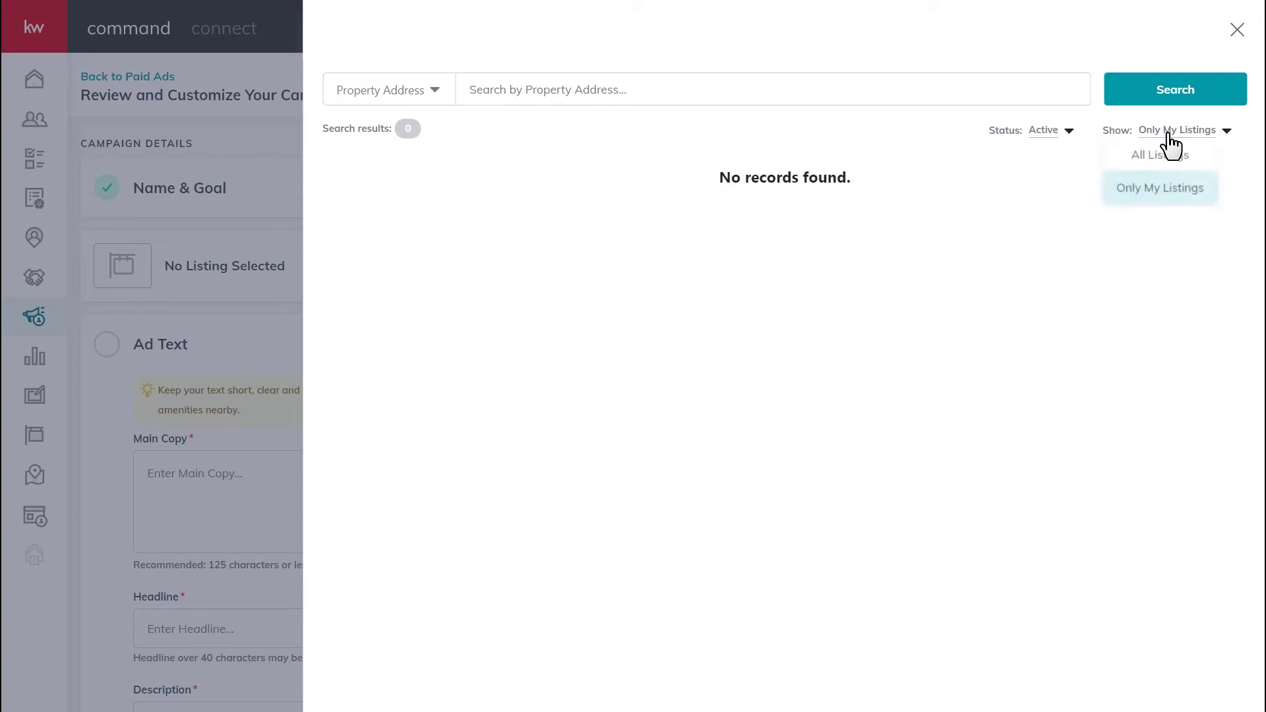
pyautogui.click(1172, 157)
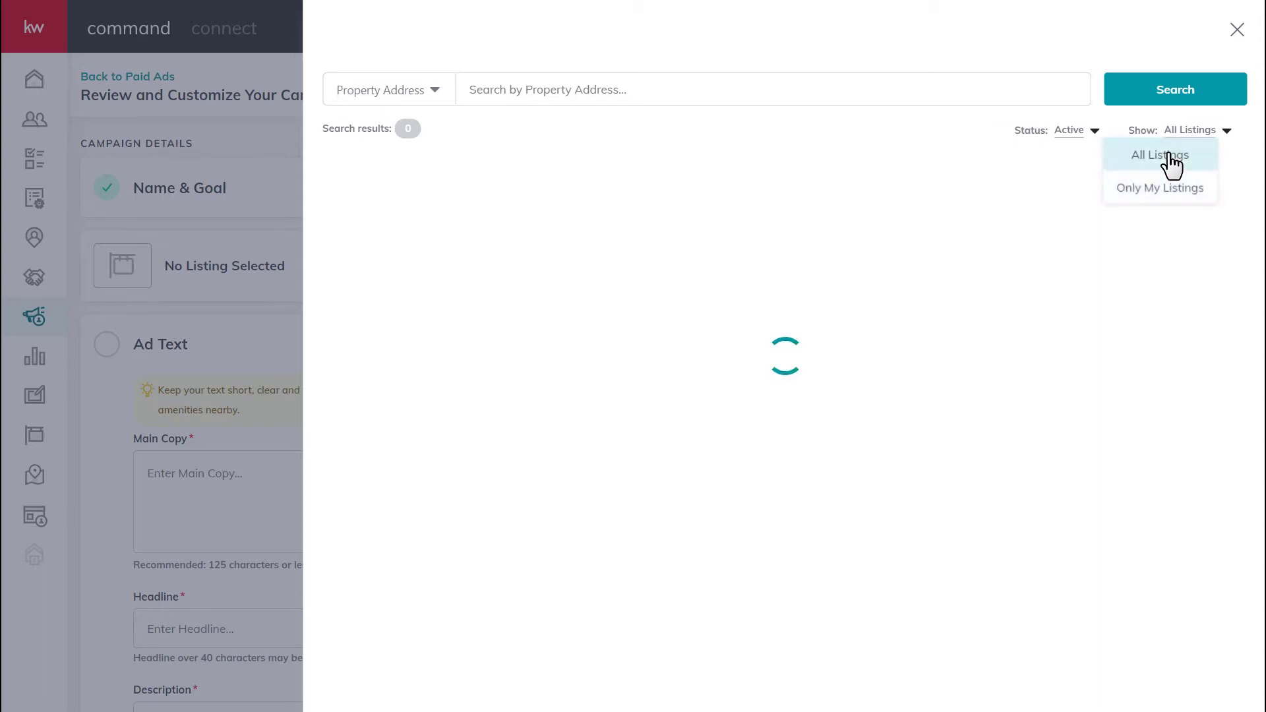
pyautogui.click(801, 88)
pyautogui.write('1600 Collier')
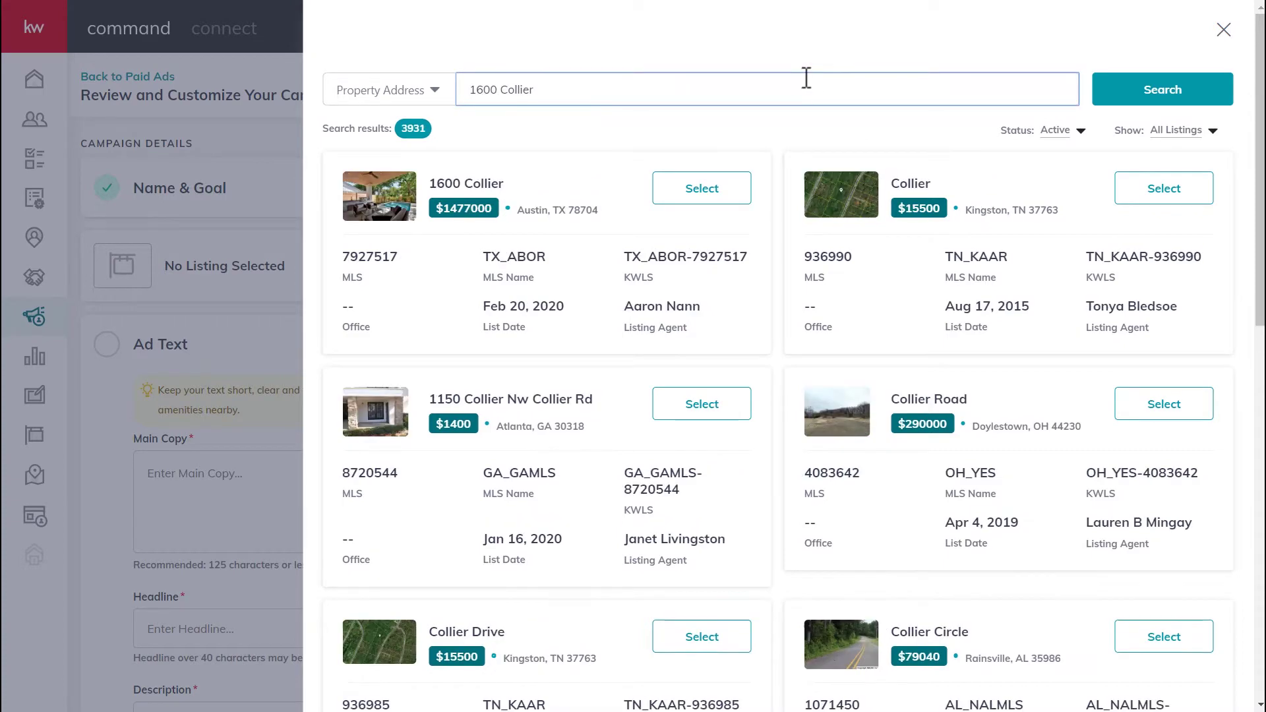
pyautogui.click(702, 189)
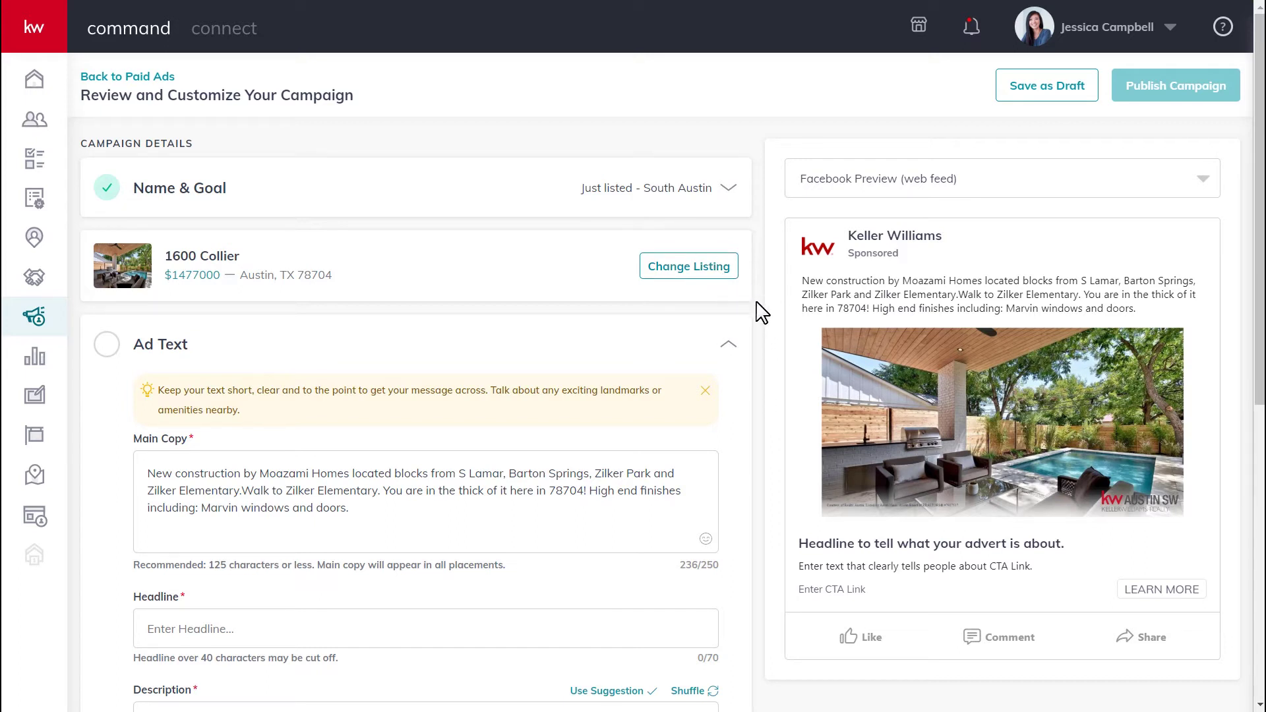
# Save ad text with headline 'Just listed - South Austin' and description 'View photos and videos of this home.'
pyautogui.scroll(-3, 759, 314)
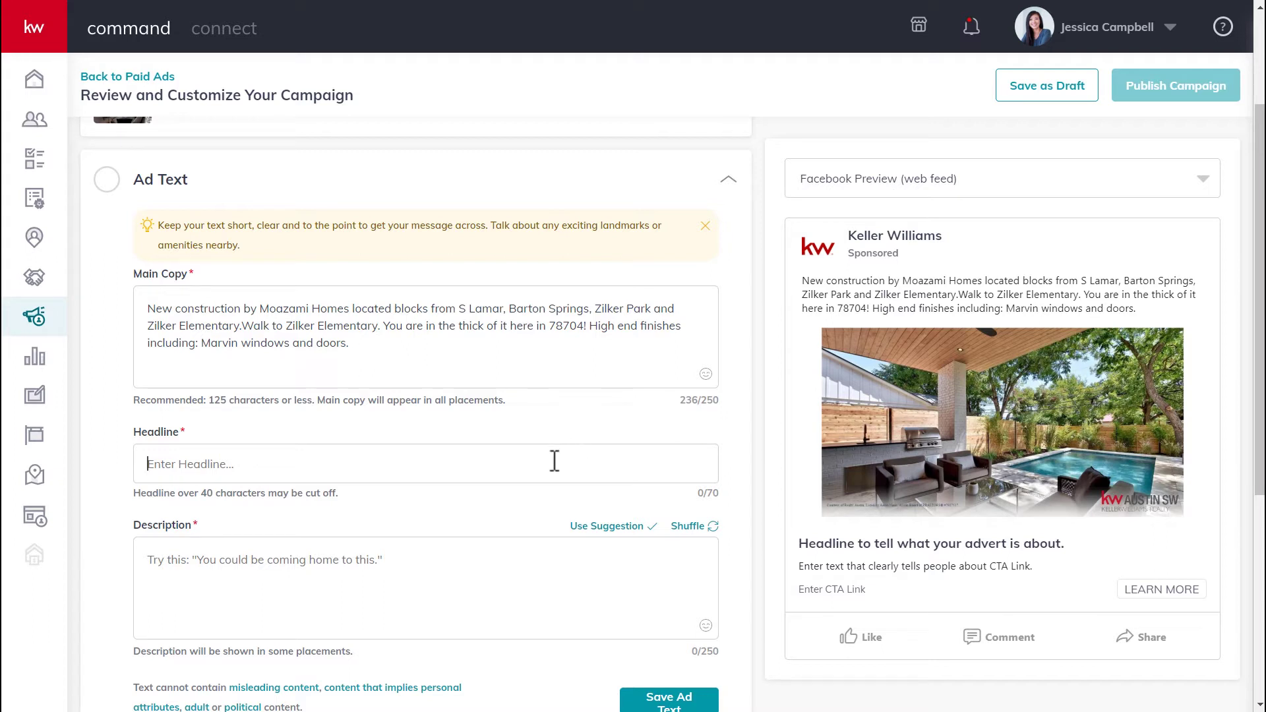
pyautogui.write('Just listed - South Austin')
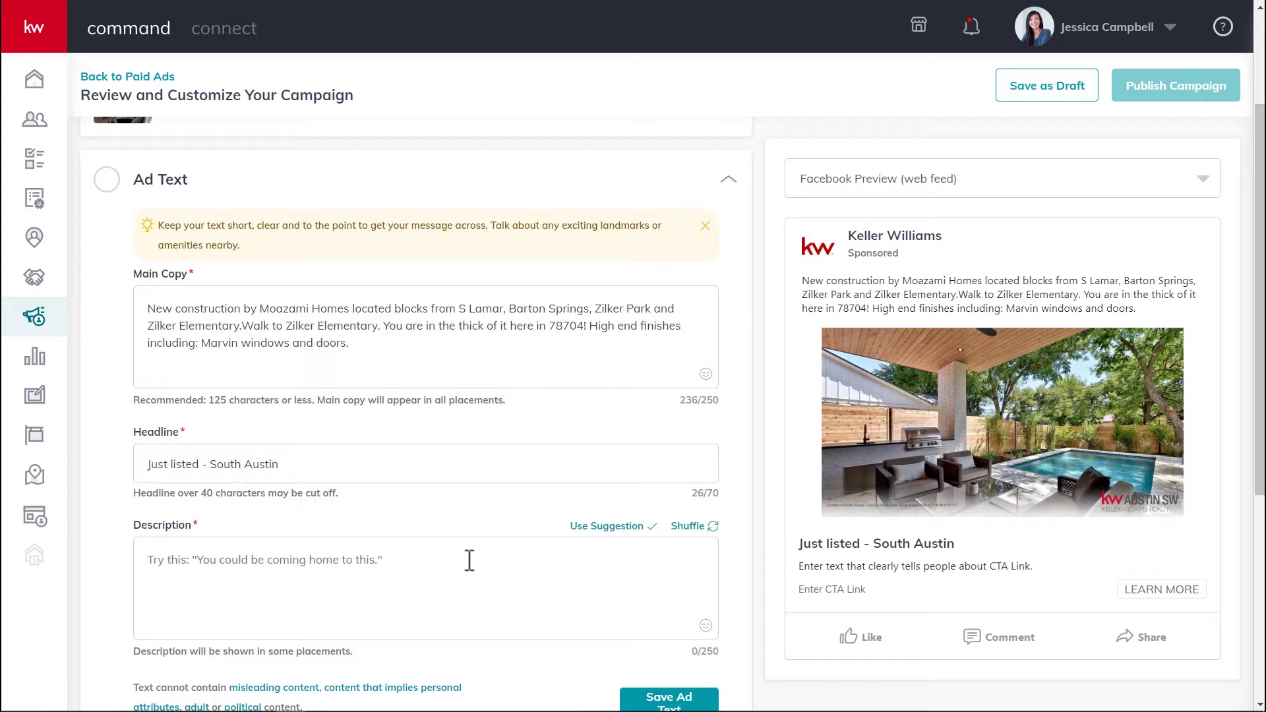
pyautogui.click(689, 531)
pyautogui.click(689, 531)
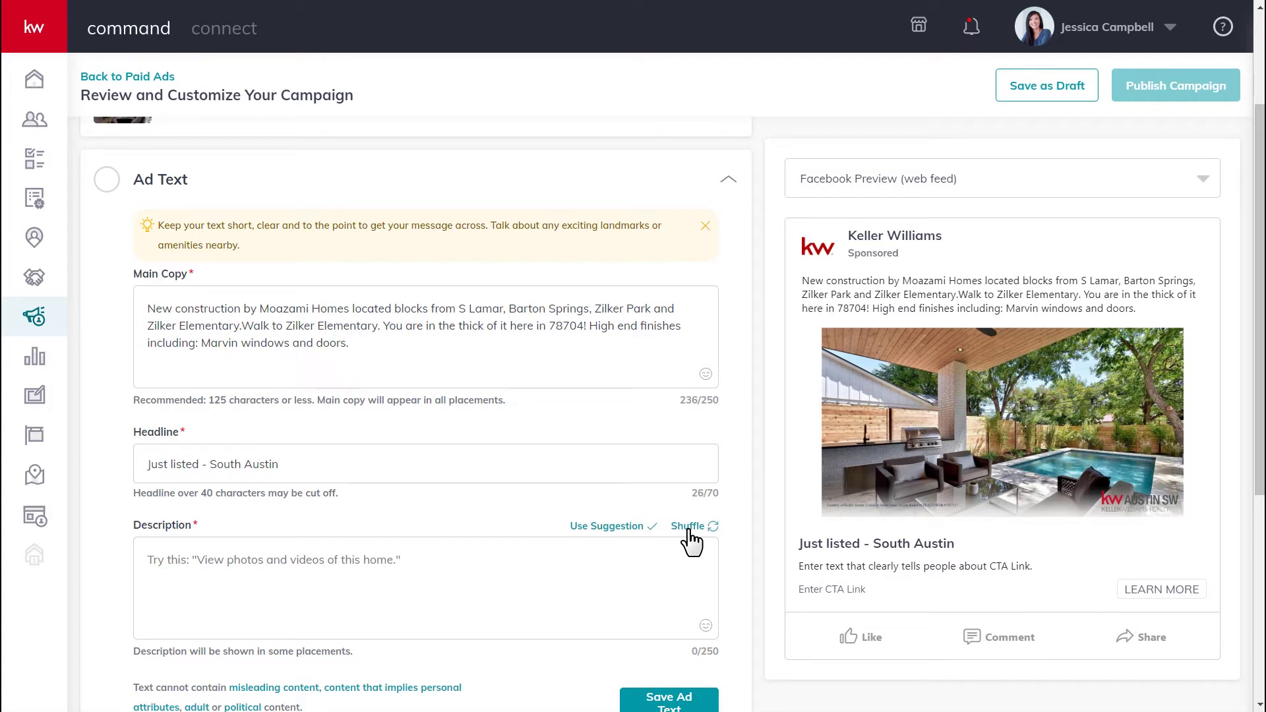
pyautogui.click(639, 531)
pyautogui.click(491, 571)
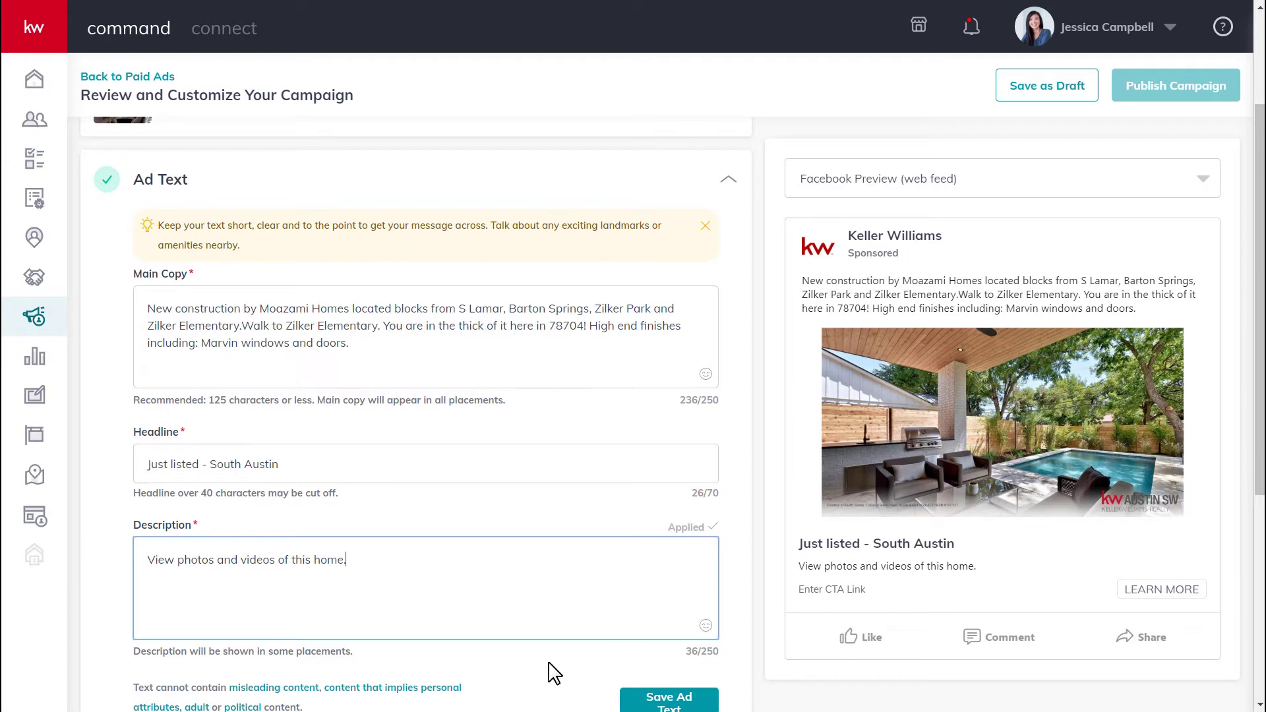
pyautogui.scroll(-1, 554, 673)
pyautogui.click(648, 635)
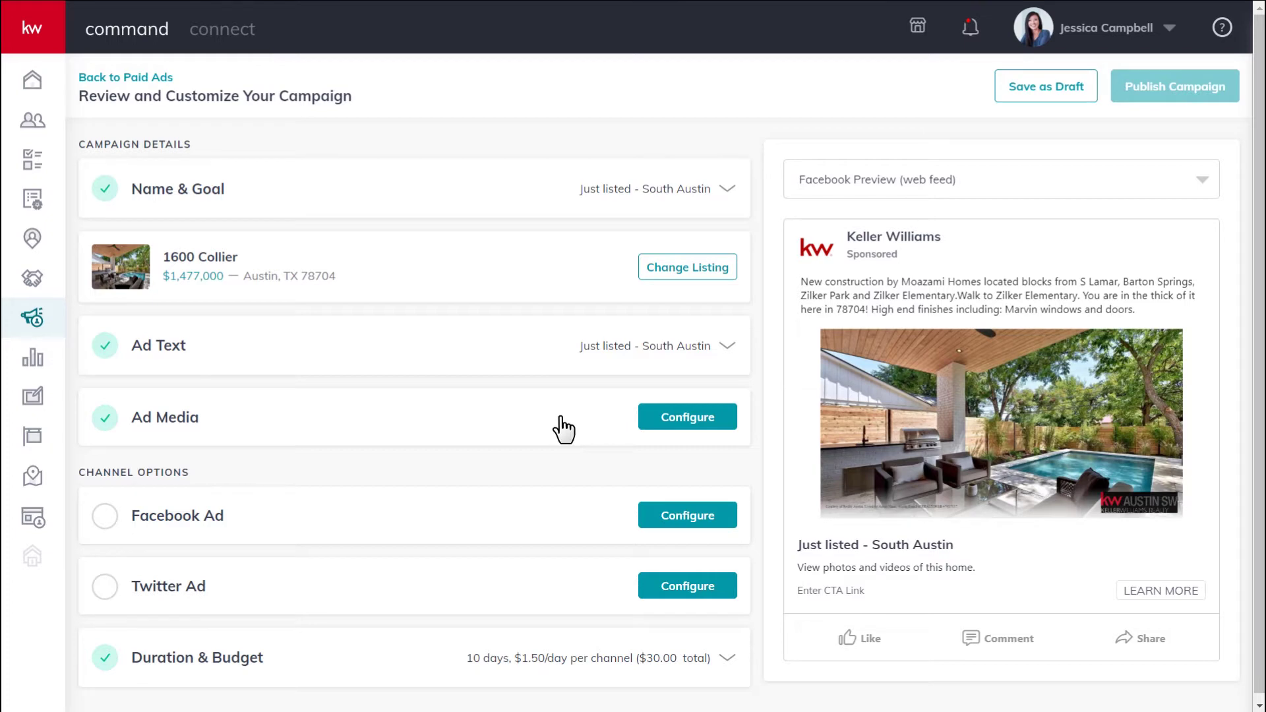
# Add the front-exterior house photo, cropped to Wide (1.91:1), as a second ad image
pyautogui.click(660, 422)
pyautogui.moveTo(1256, 307); pyautogui.dragTo(1254, 475)
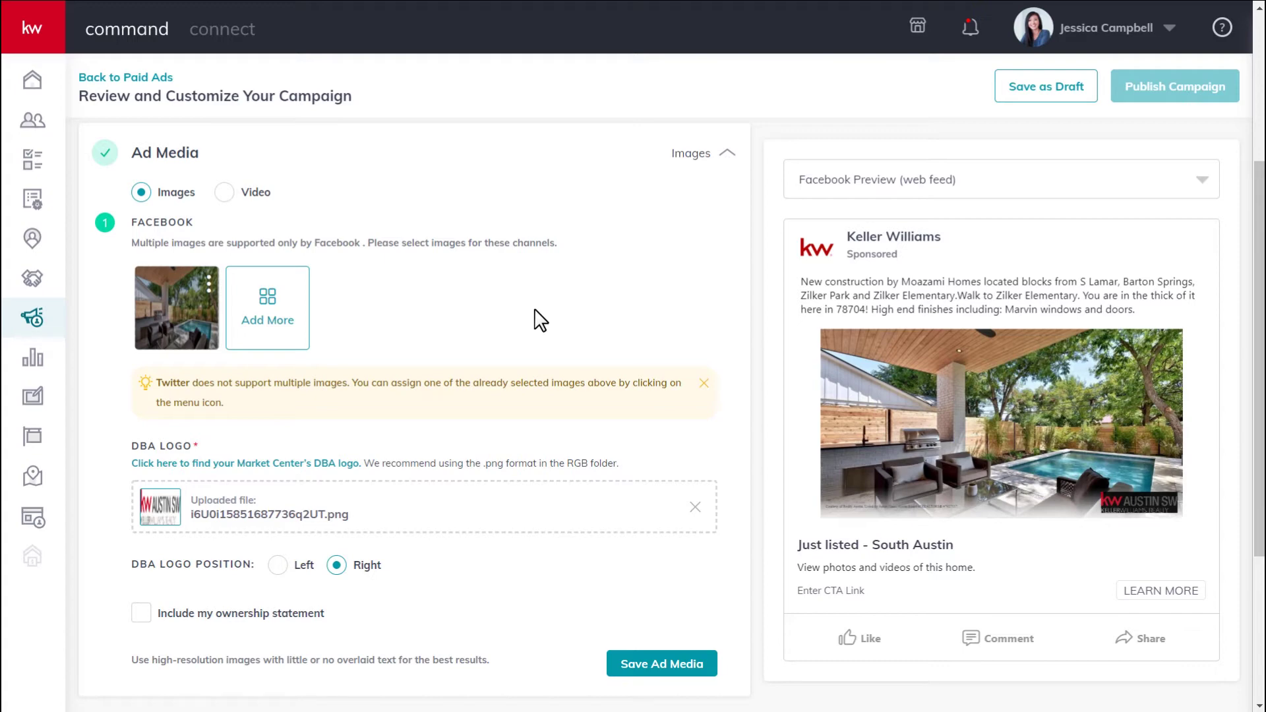
pyautogui.click(267, 298)
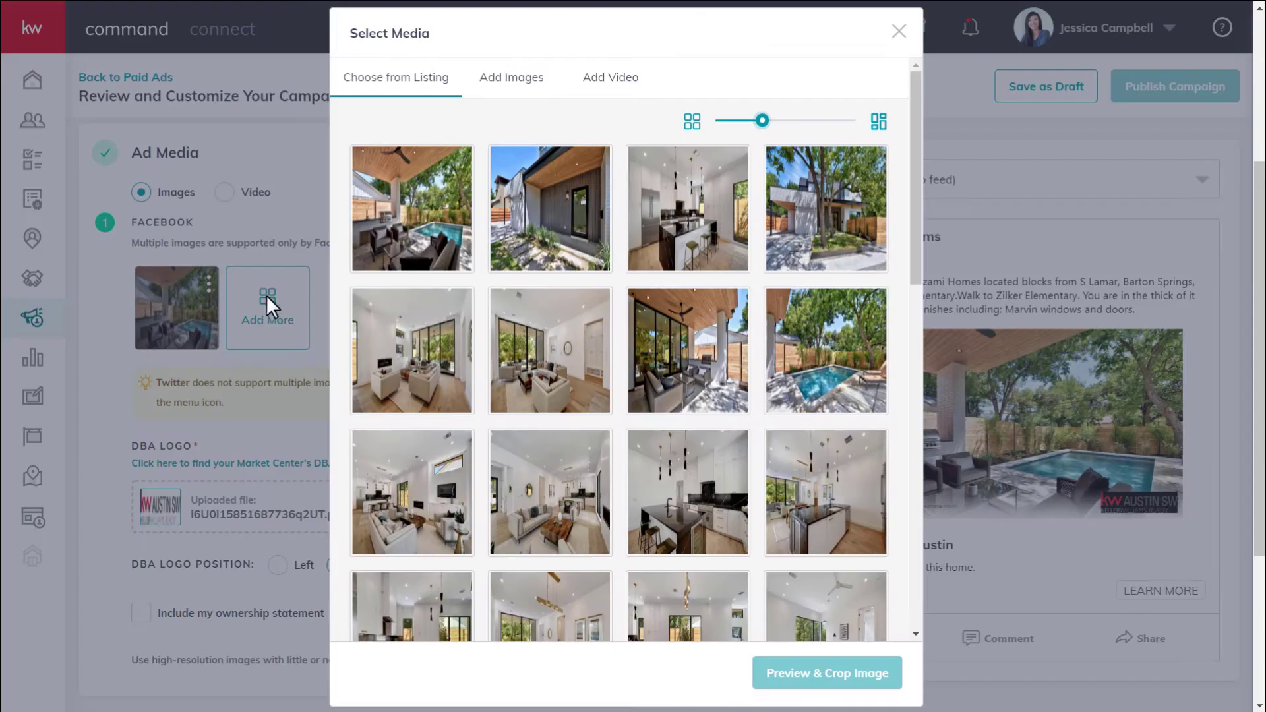
pyautogui.click(783, 216)
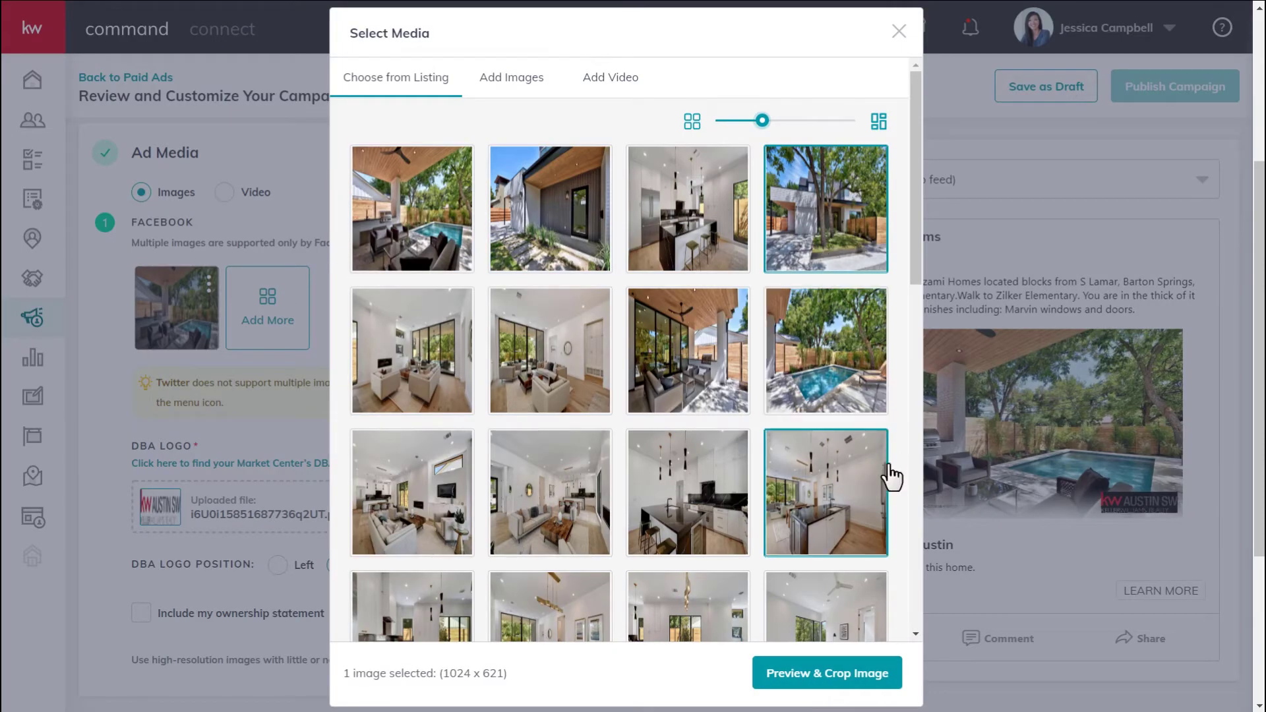
pyautogui.click(827, 673)
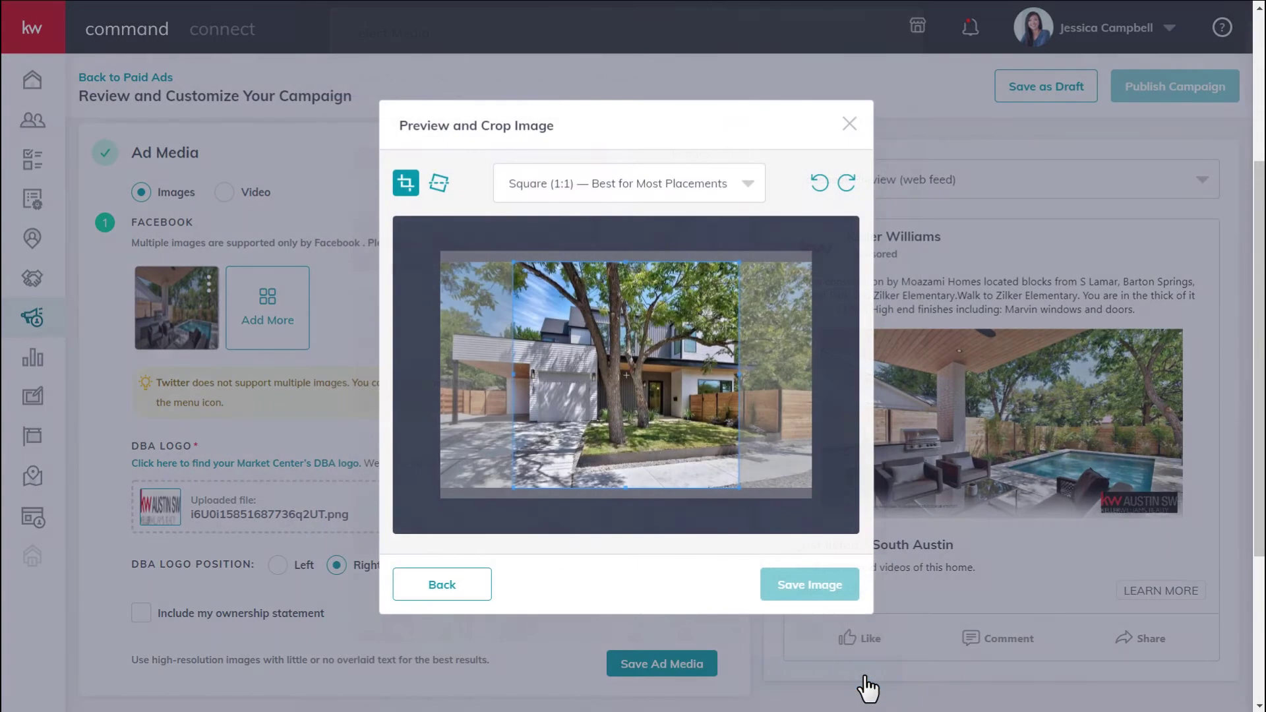
pyautogui.moveTo(686, 373); pyautogui.dragTo(693, 371)
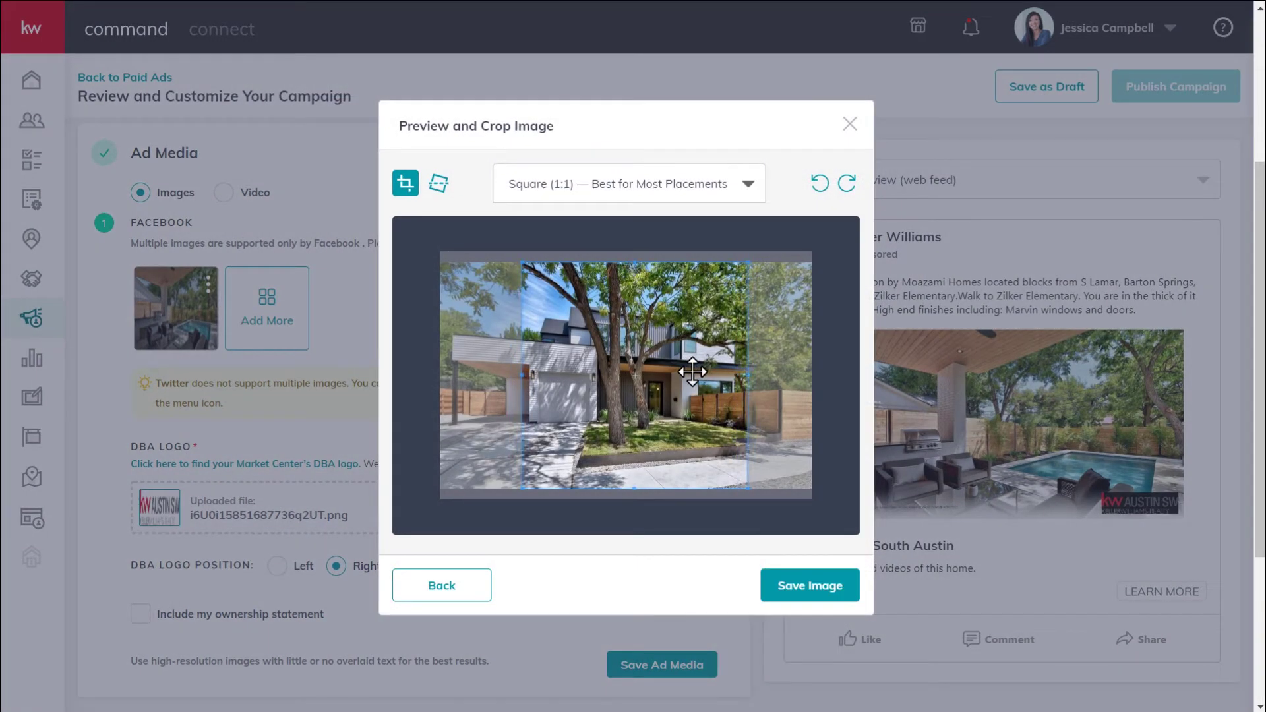
pyautogui.click(682, 197)
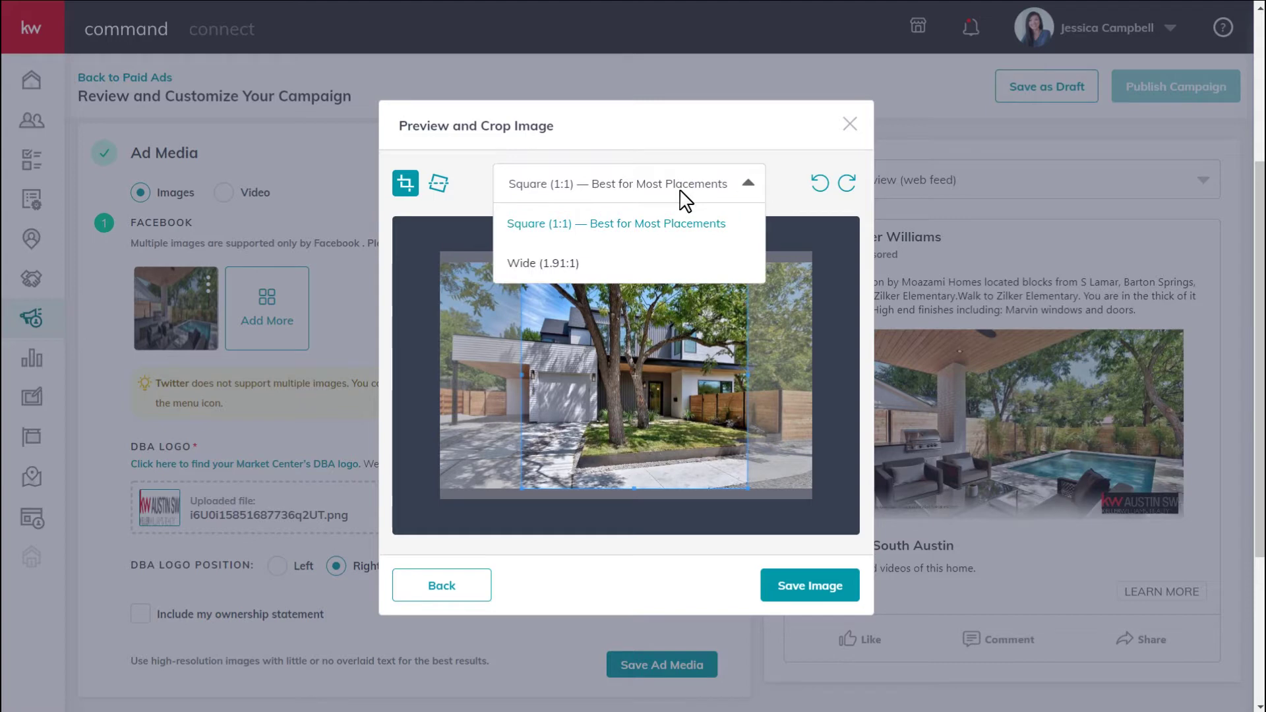
pyautogui.click(670, 267)
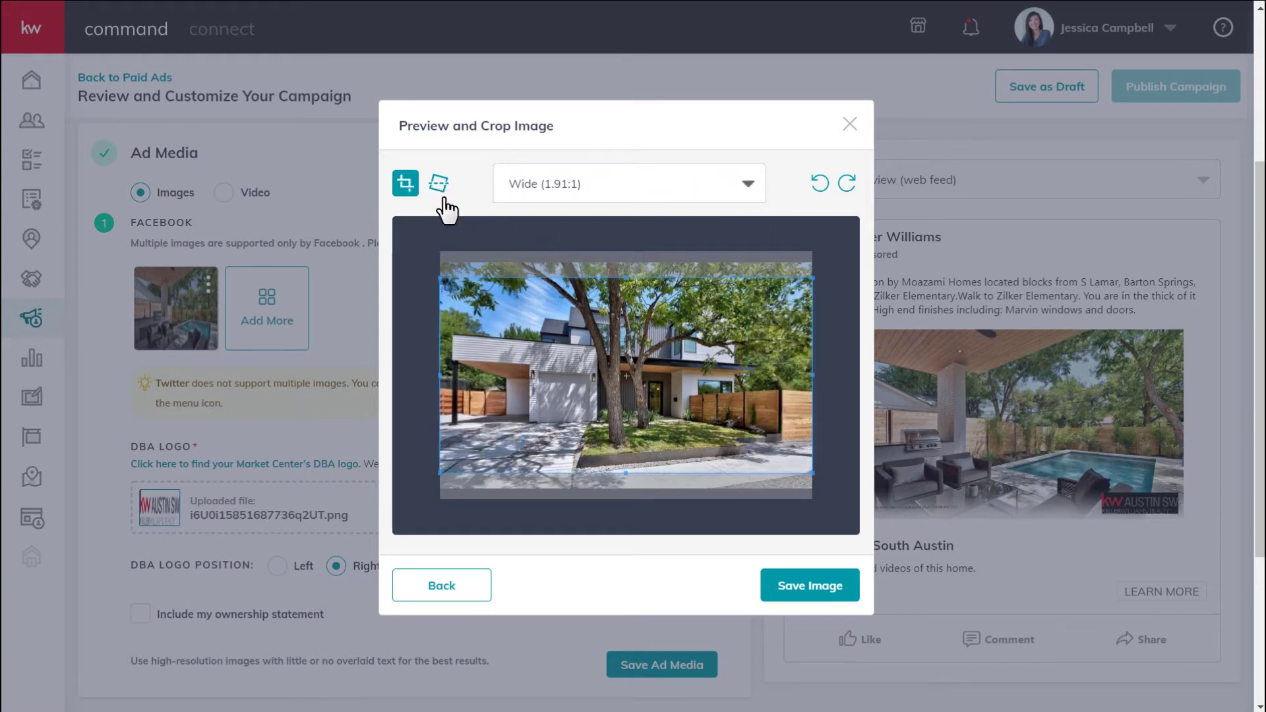
pyautogui.moveTo(612, 333); pyautogui.dragTo(610, 318)
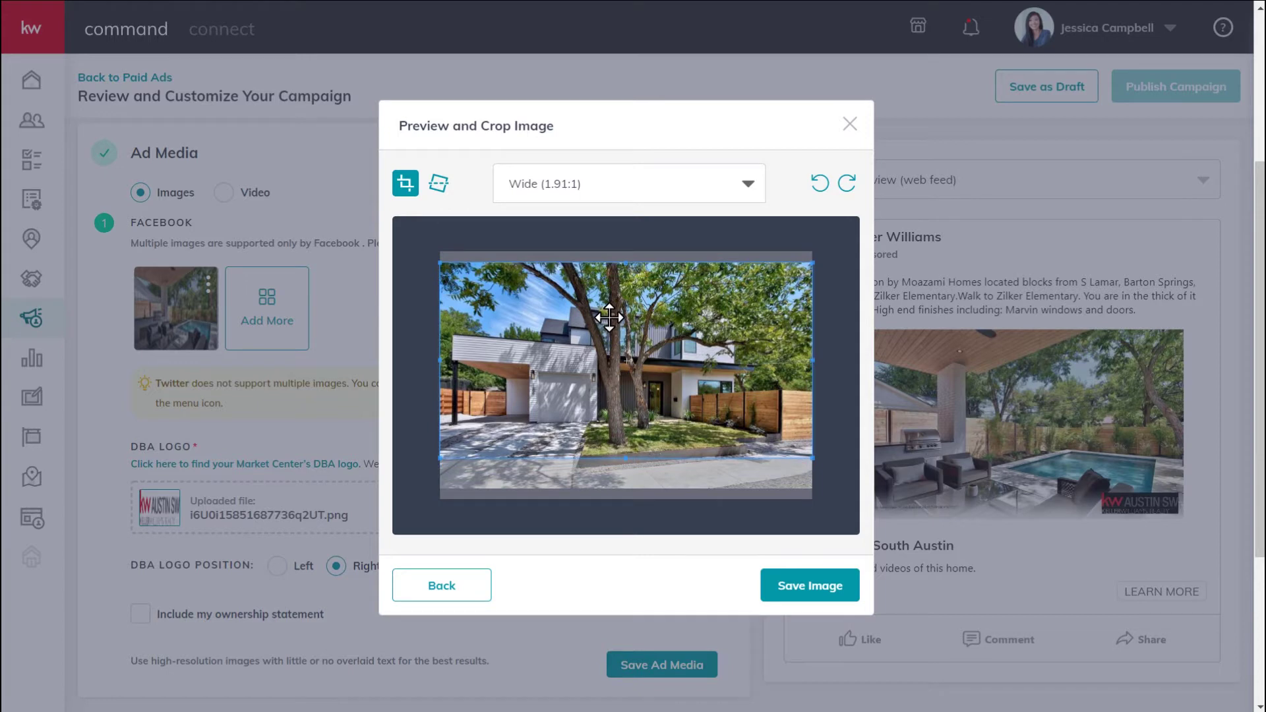
pyautogui.click(785, 588)
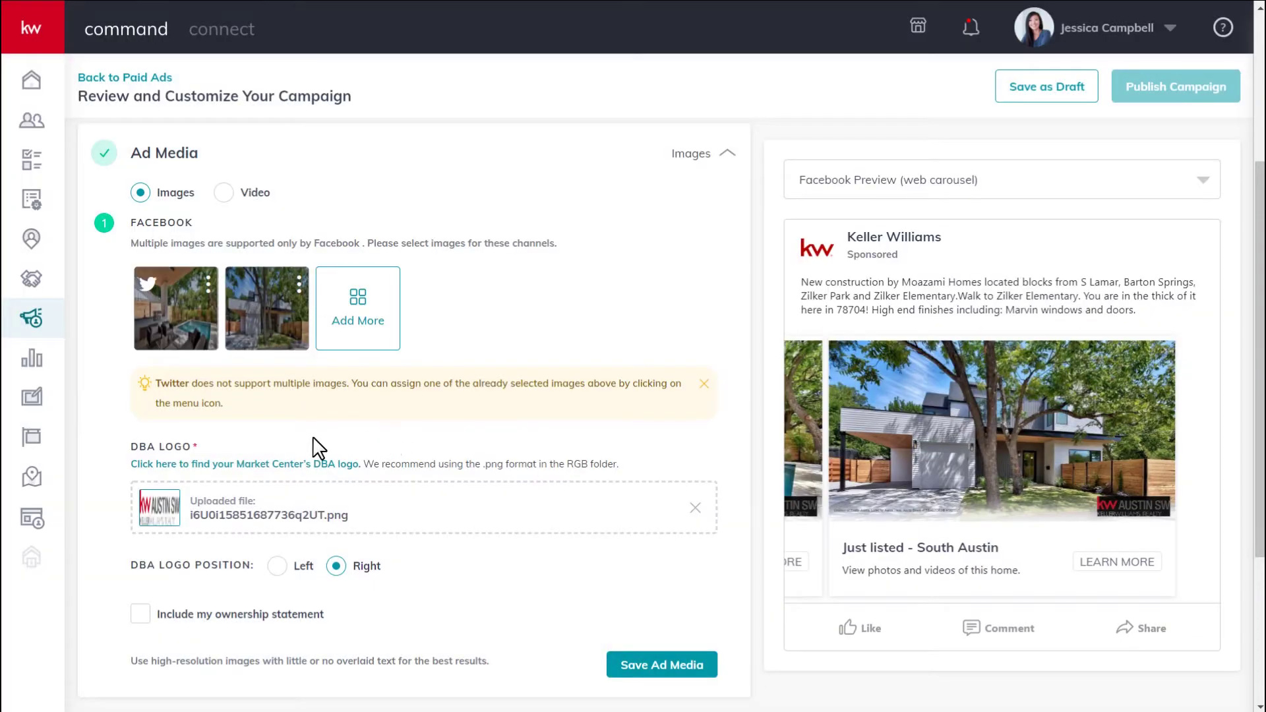
# Tag the second photo for Twitter and move it ahead of the pool photo
pyautogui.moveTo(126, 310)
pyautogui.click(299, 283)
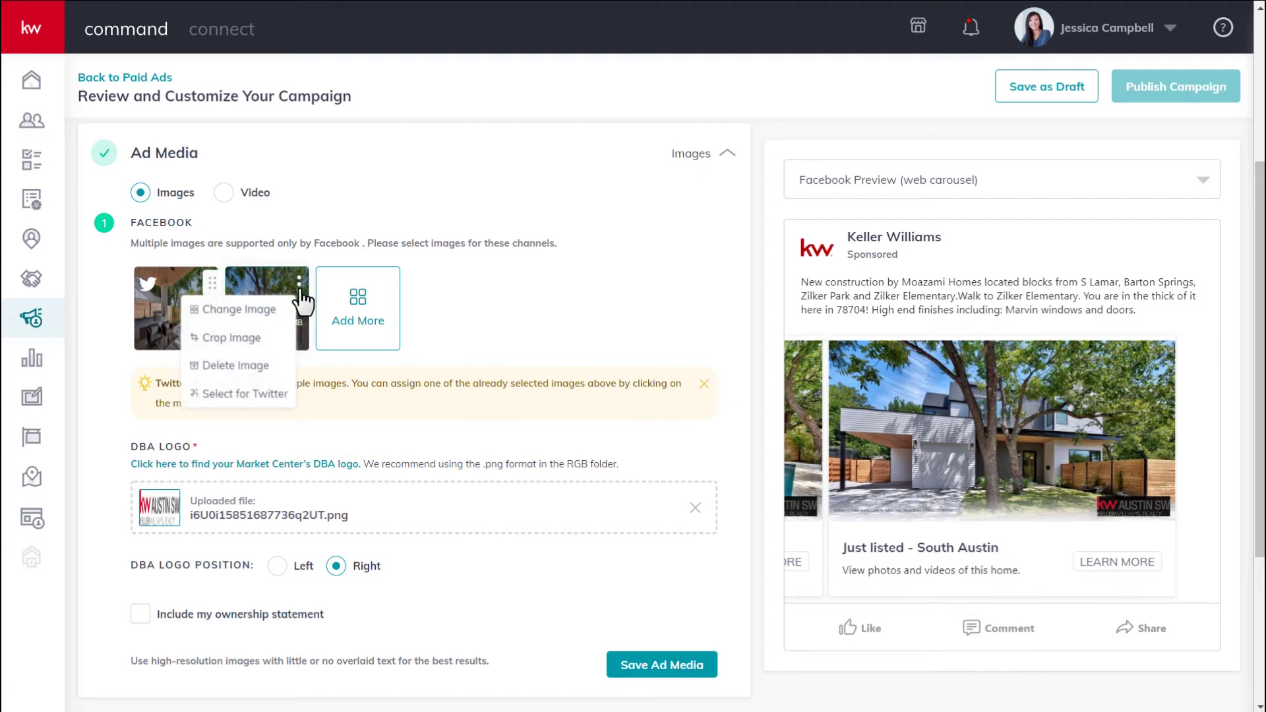
pyautogui.click(255, 394)
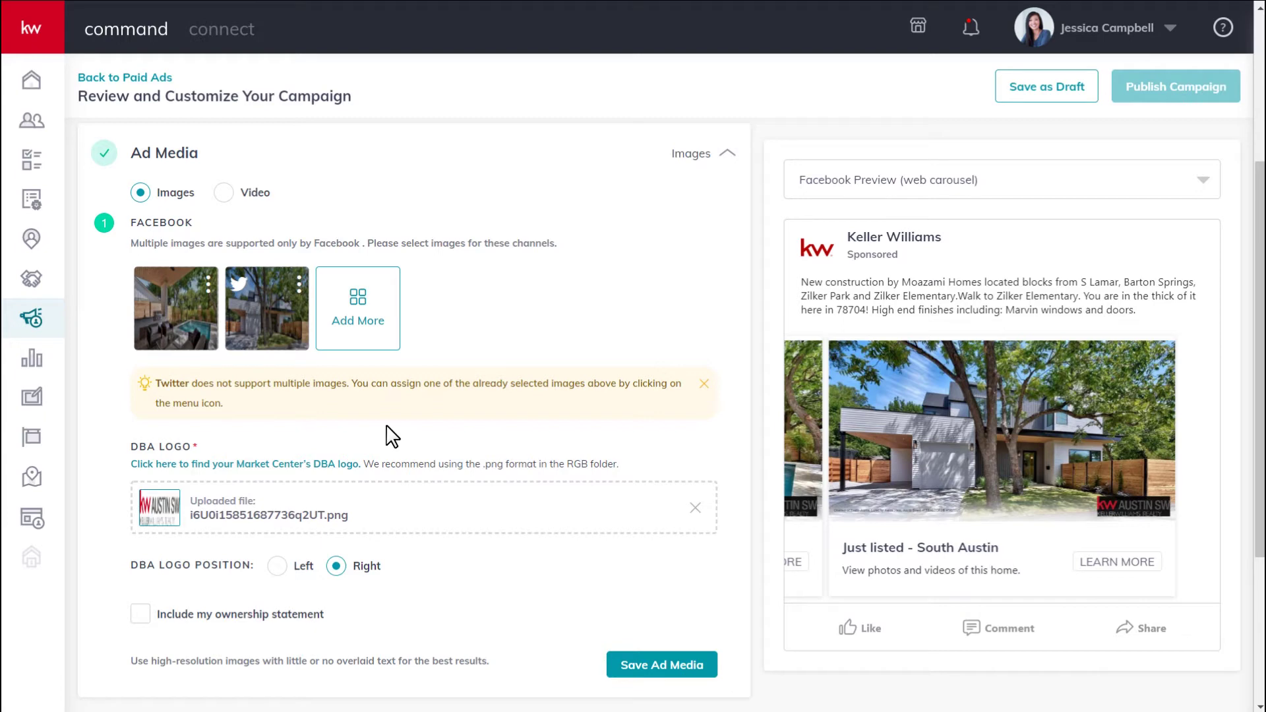
pyautogui.moveTo(277, 298)
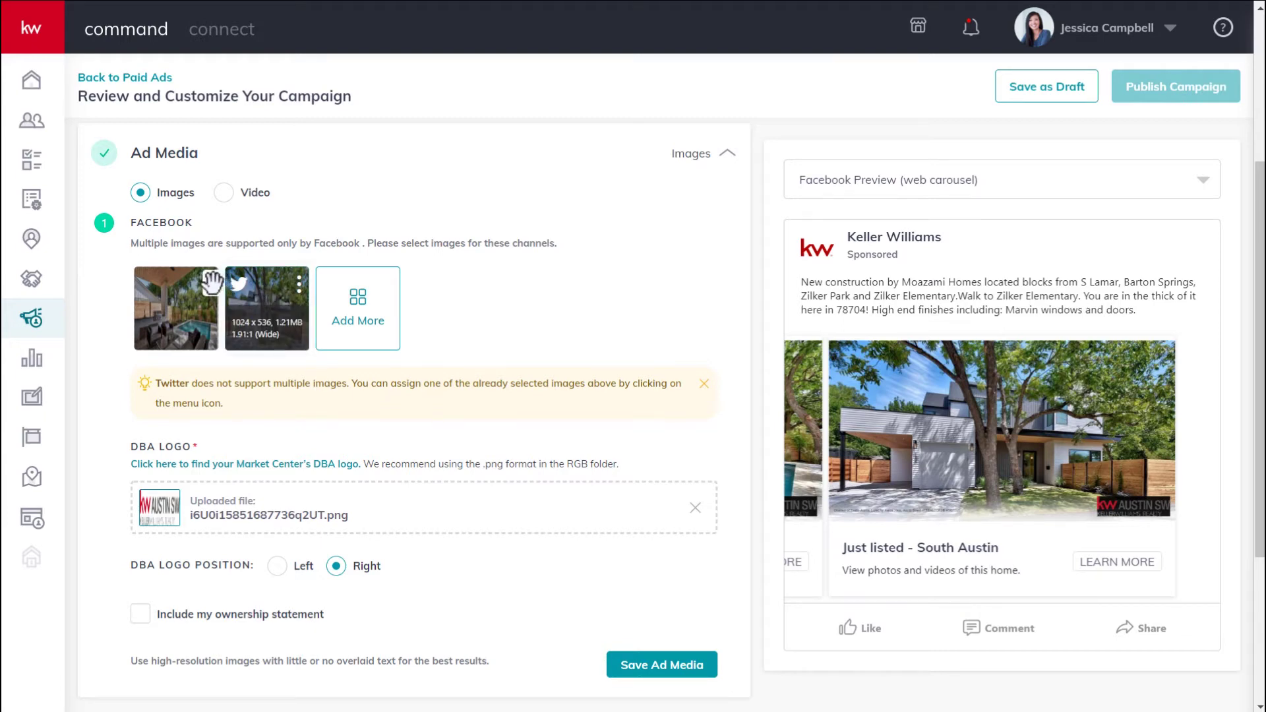
pyautogui.moveTo(211, 284); pyautogui.dragTo(124, 281)
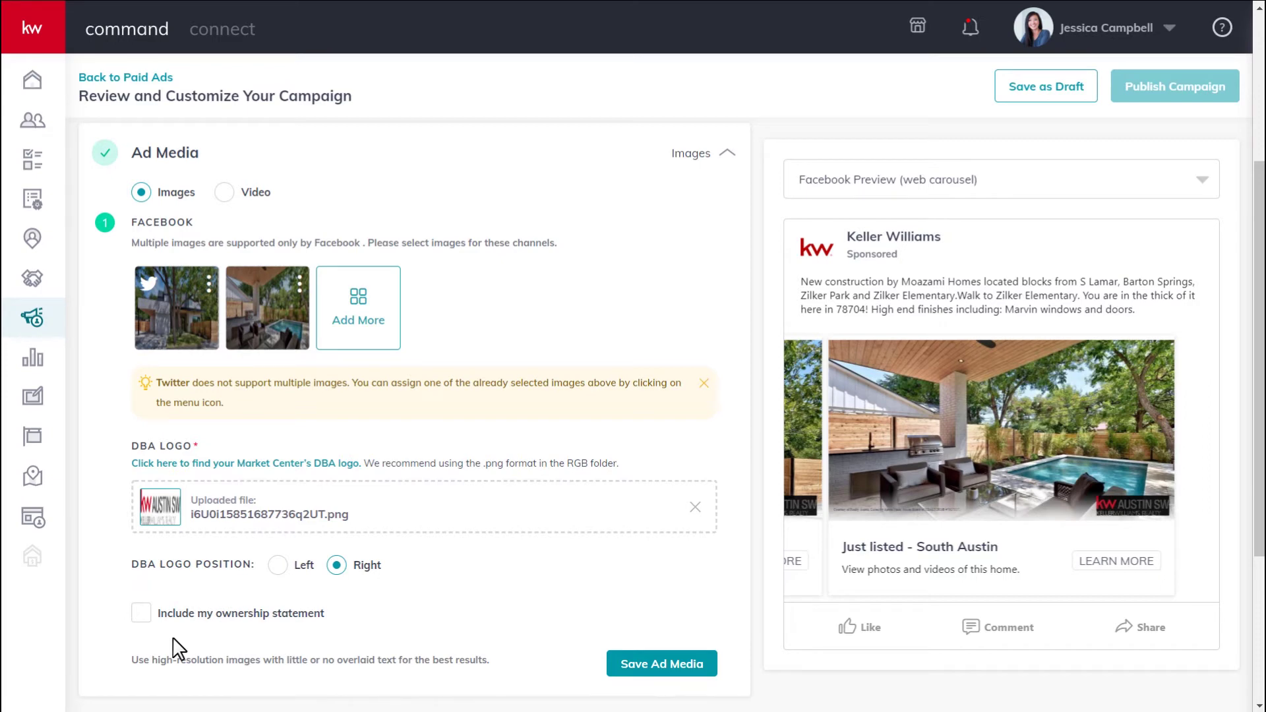
# Include the ownership statement, briefly try the Video picker, and save Ad Media as Images
pyautogui.click(143, 623)
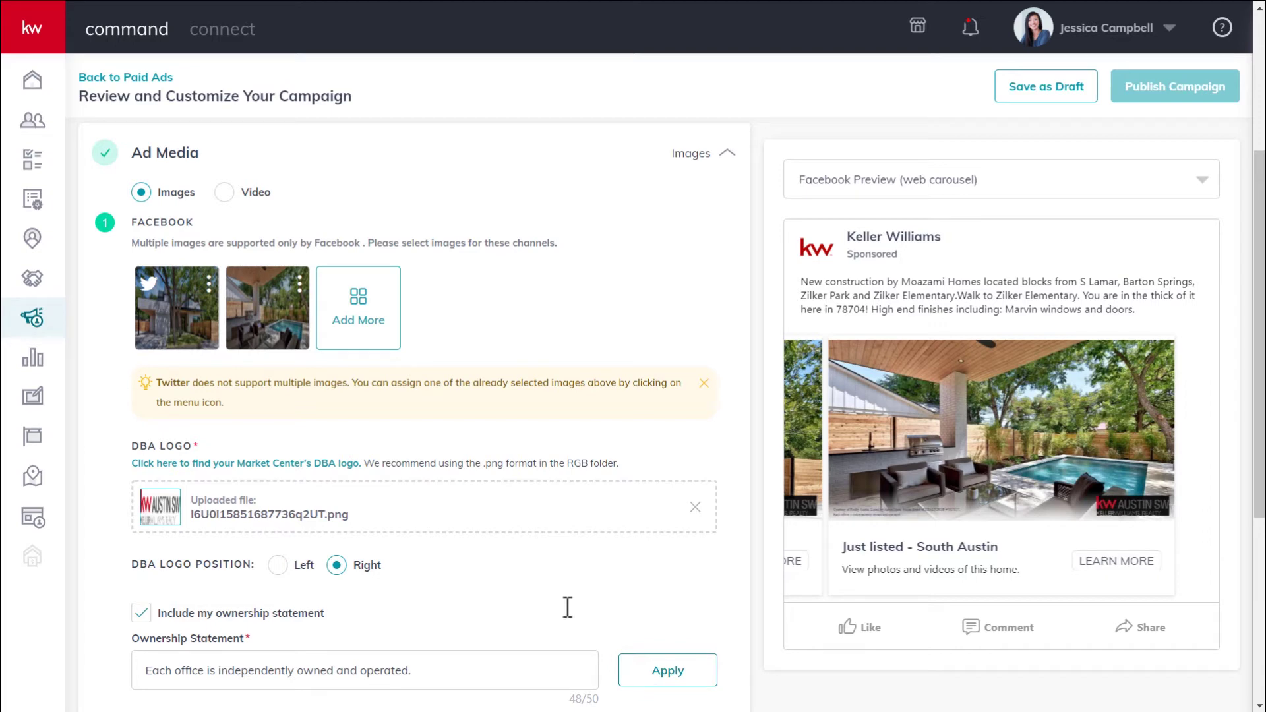
pyautogui.click(224, 193)
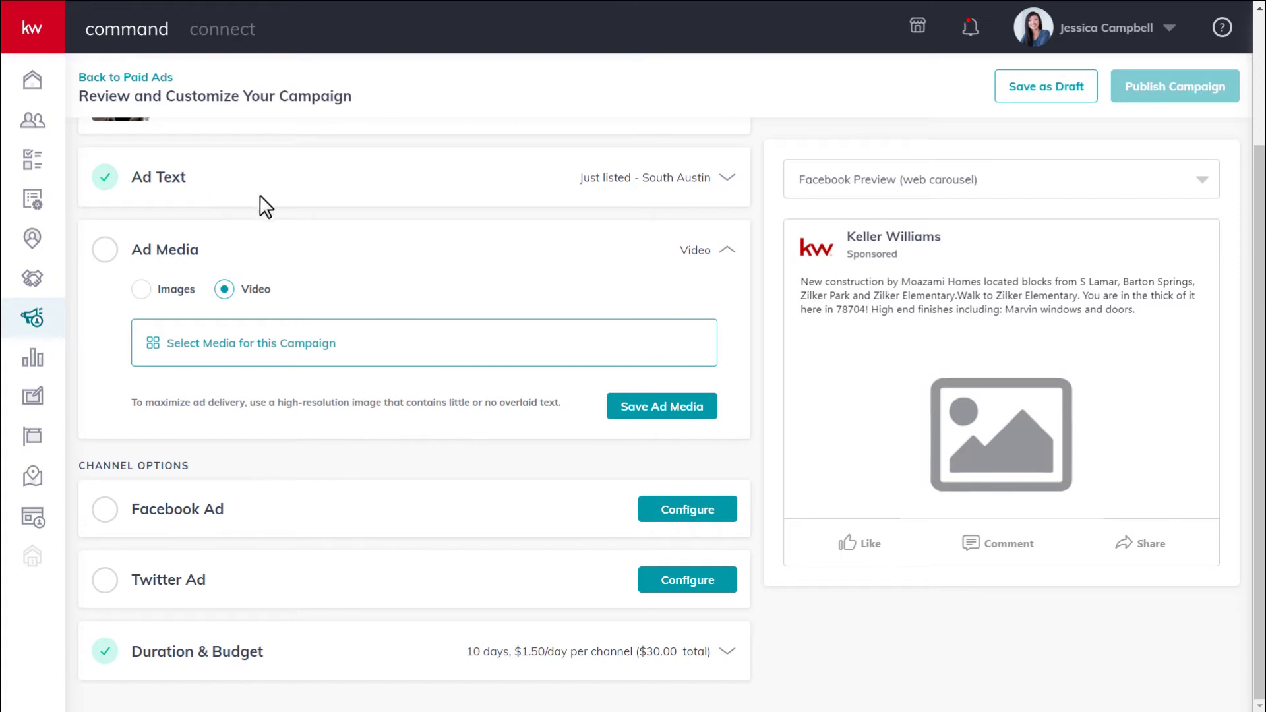
pyautogui.click(323, 358)
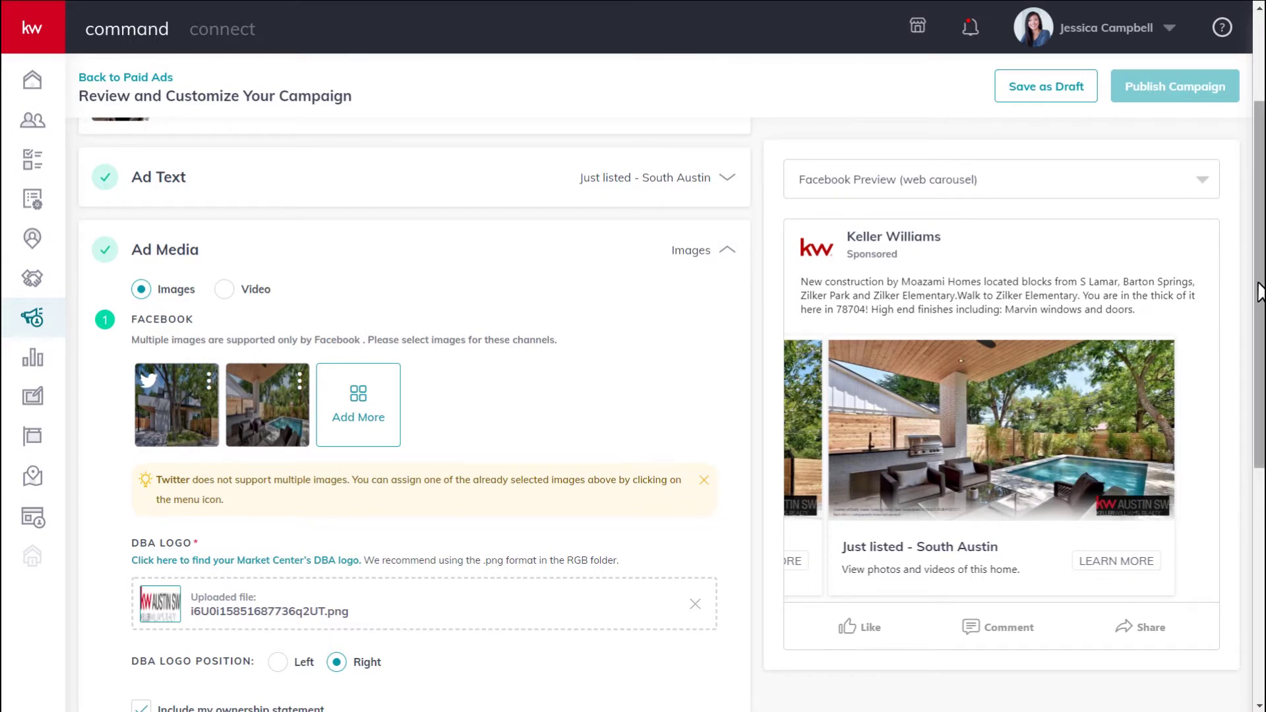
pyautogui.moveTo(1260, 290); pyautogui.dragTo(1224, 405)
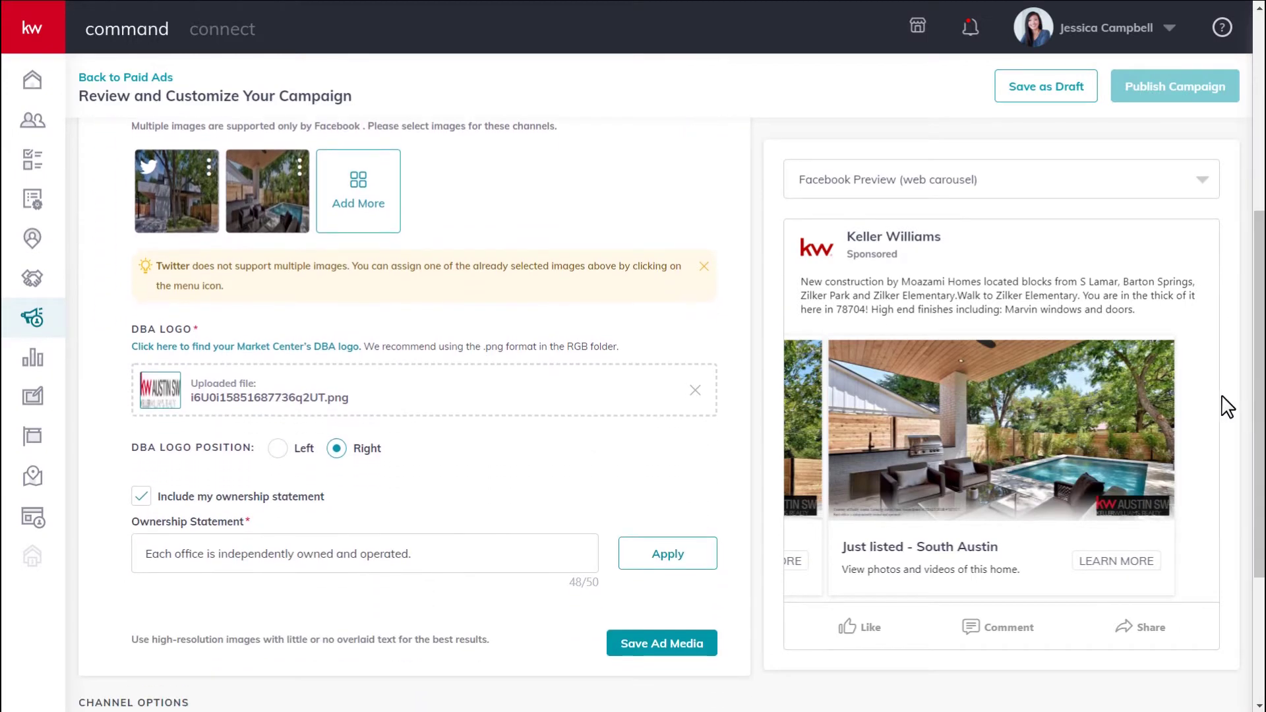
pyautogui.click(662, 644)
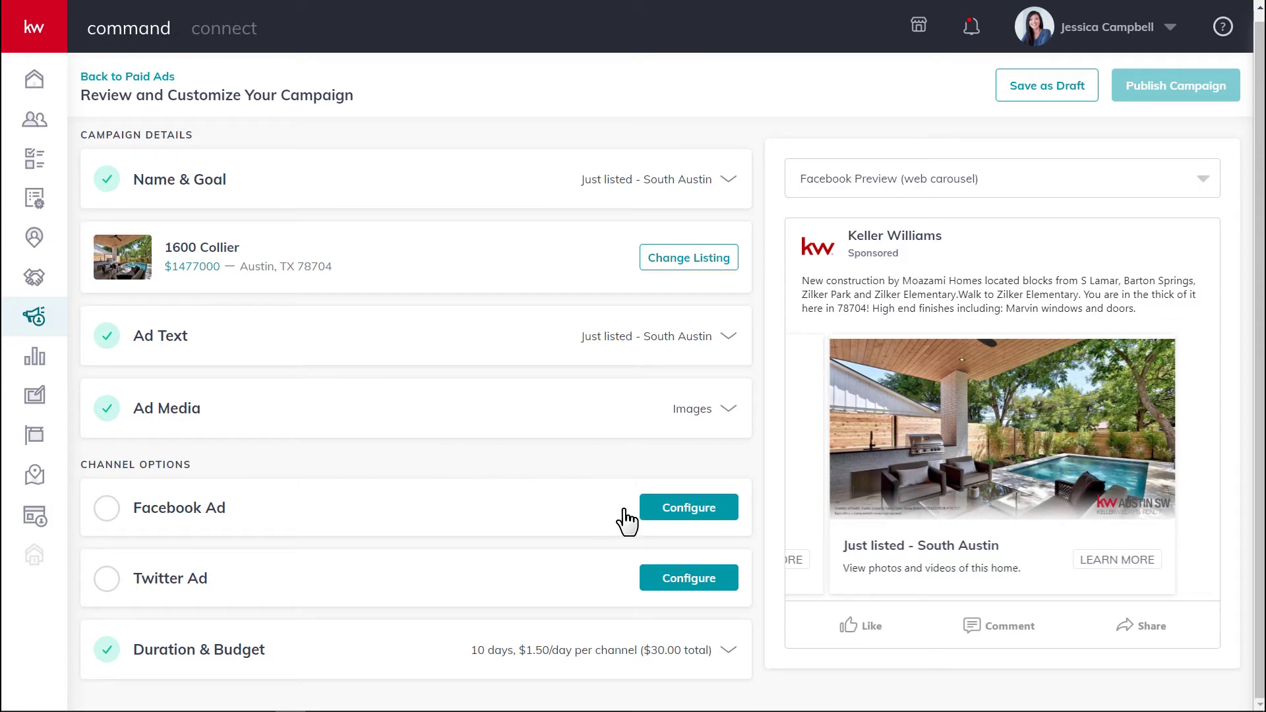
# Run the Facebook ad from the agent's KW page with a Sign Up action linking to Contact Us
pyautogui.click(662, 521)
pyautogui.click(649, 242)
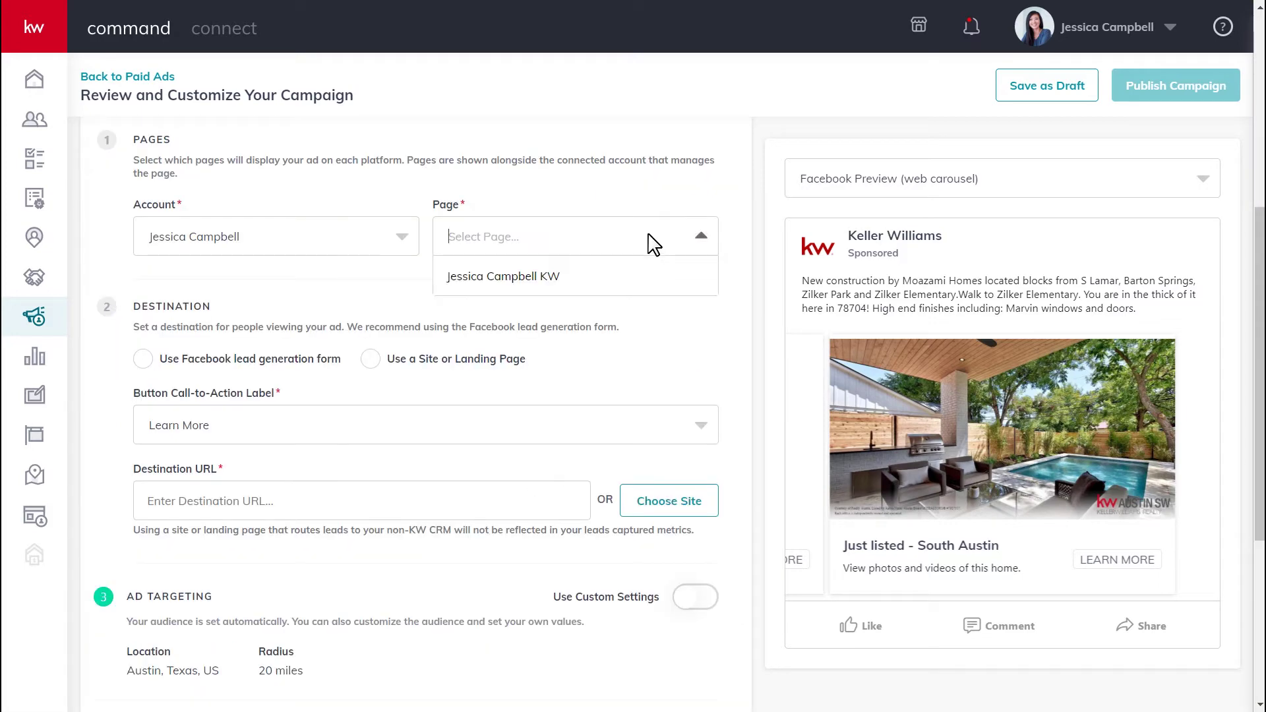
pyautogui.click(647, 275)
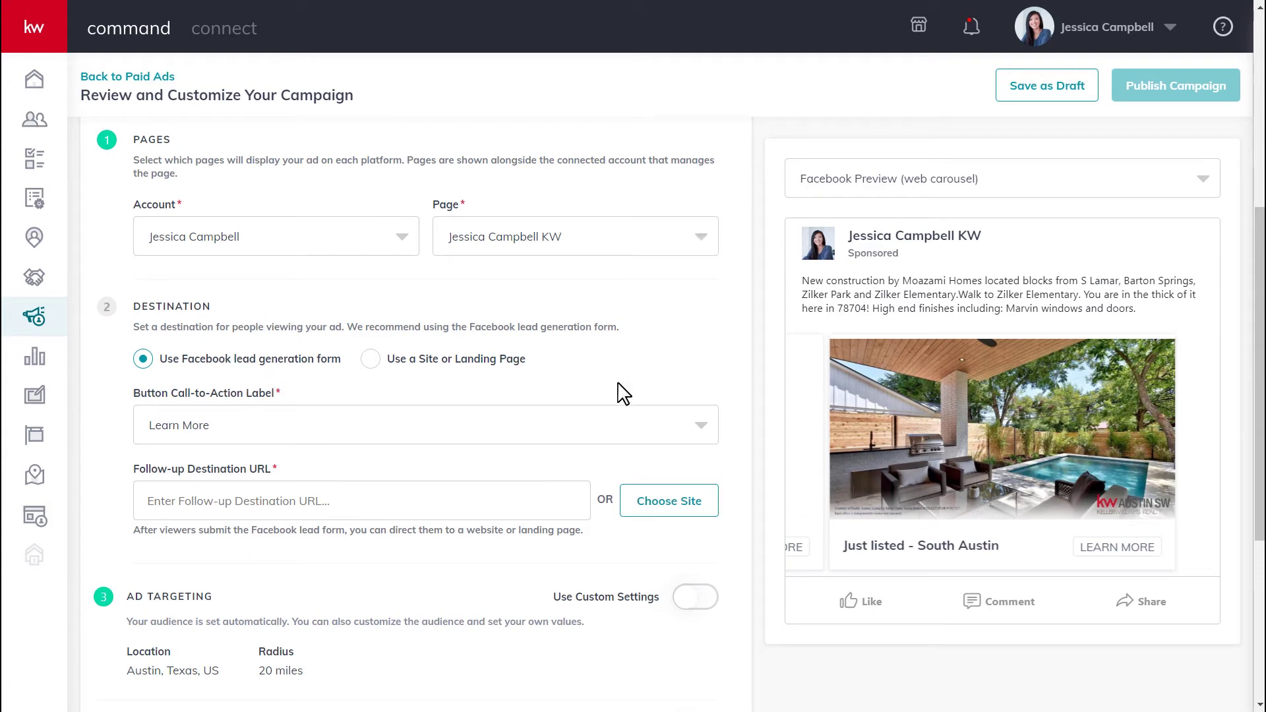
pyautogui.click(625, 425)
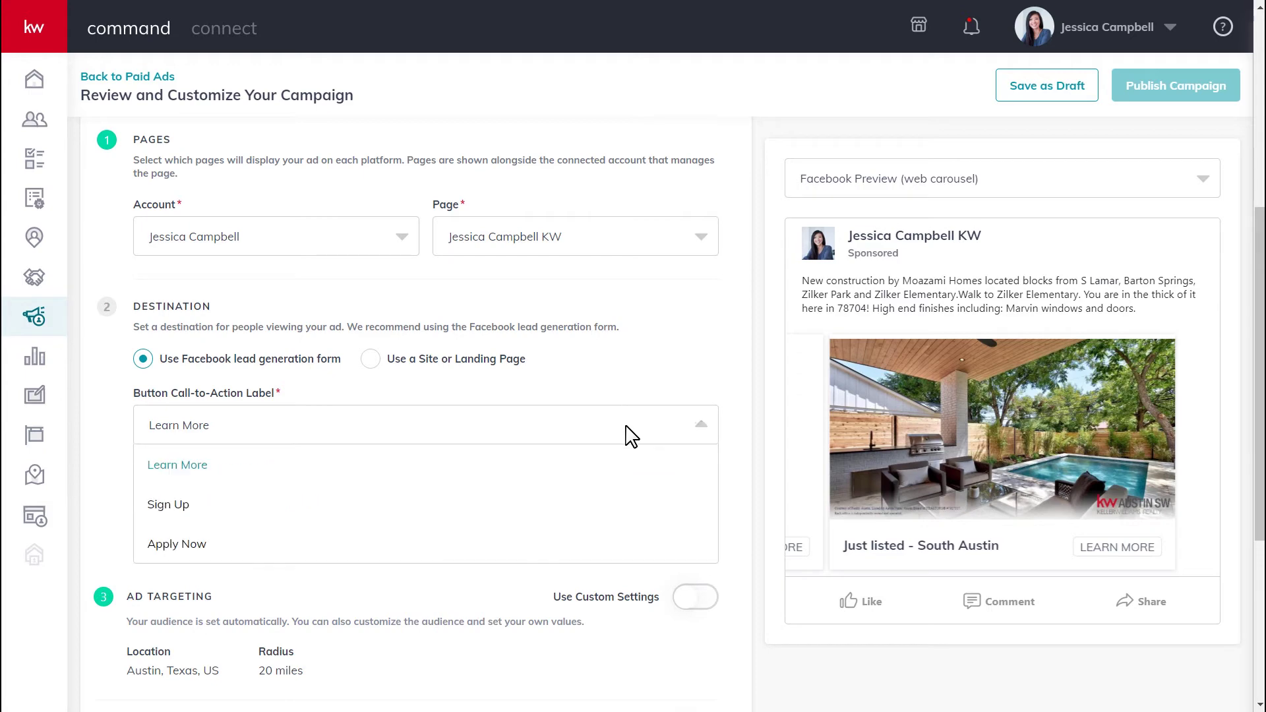
pyautogui.click(464, 514)
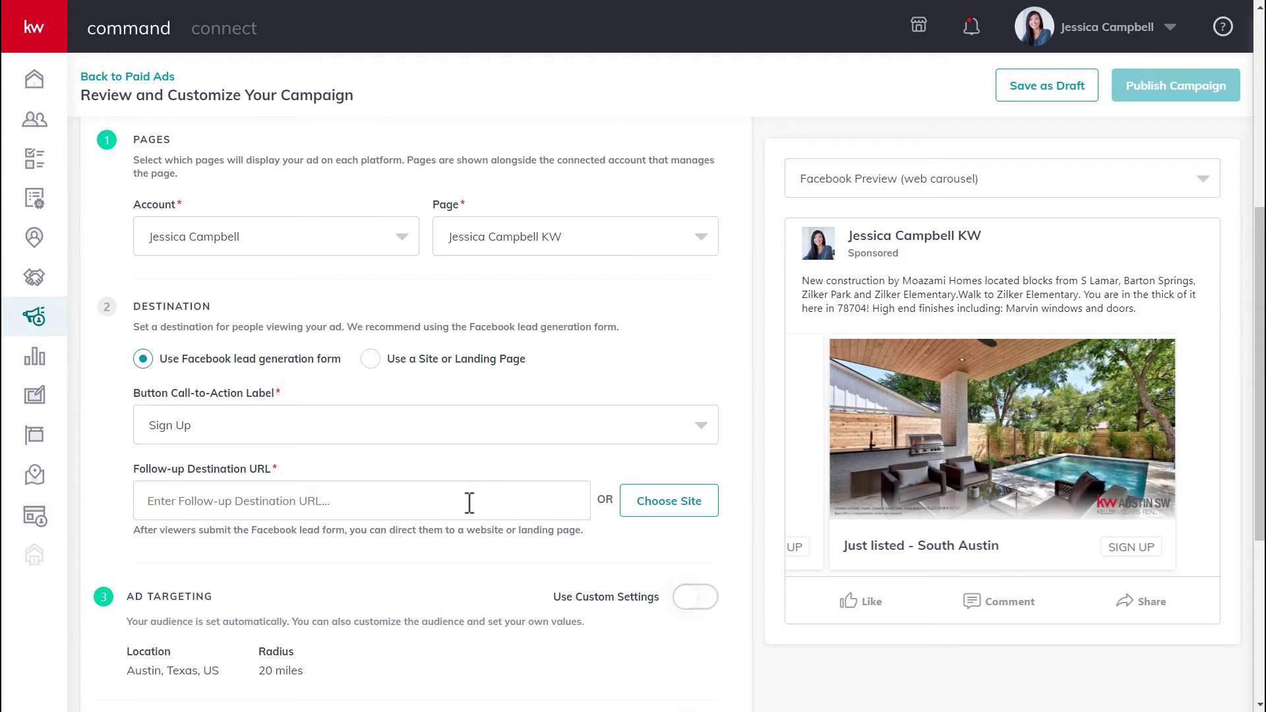
pyautogui.click(635, 513)
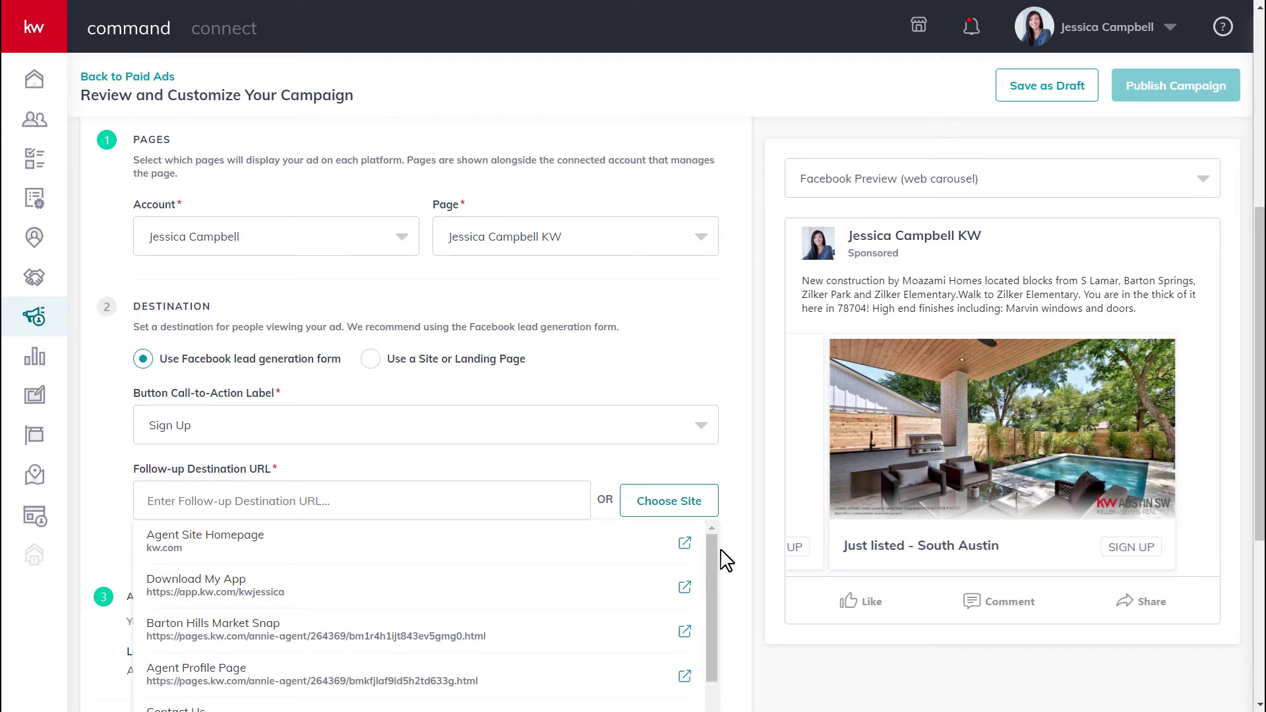
pyautogui.moveTo(710, 552); pyautogui.dragTo(707, 615)
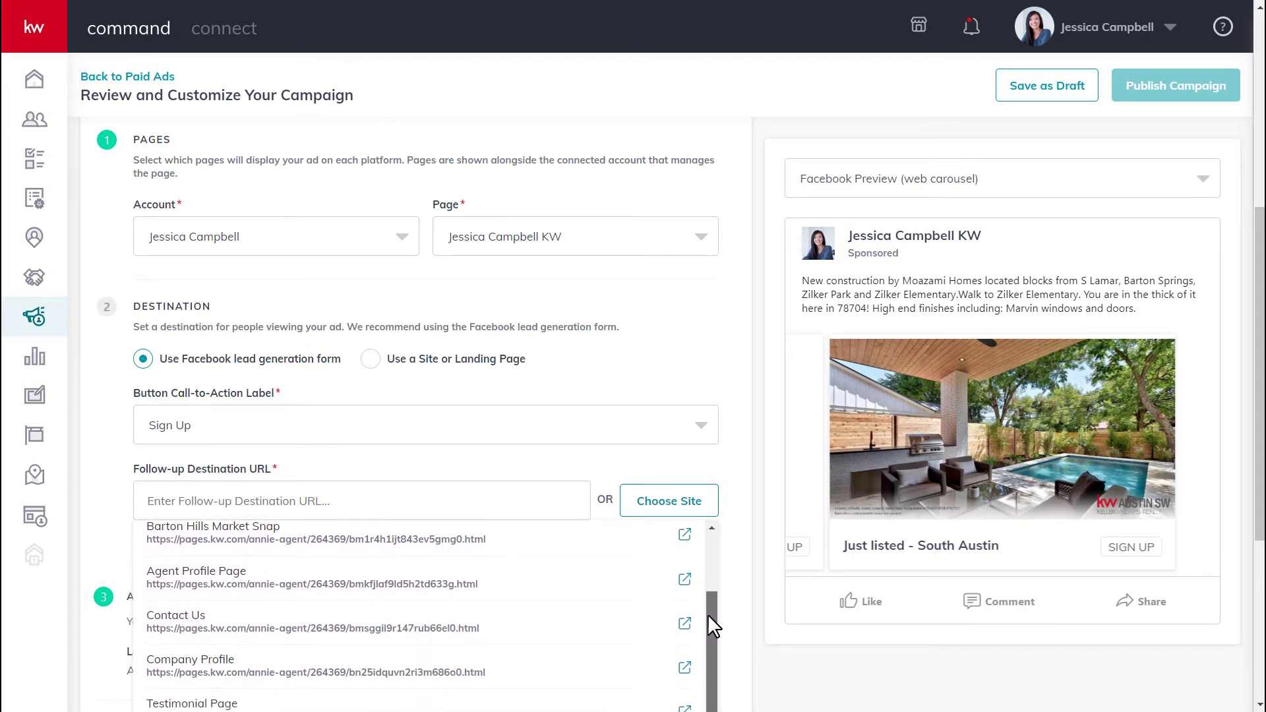
pyautogui.click(564, 624)
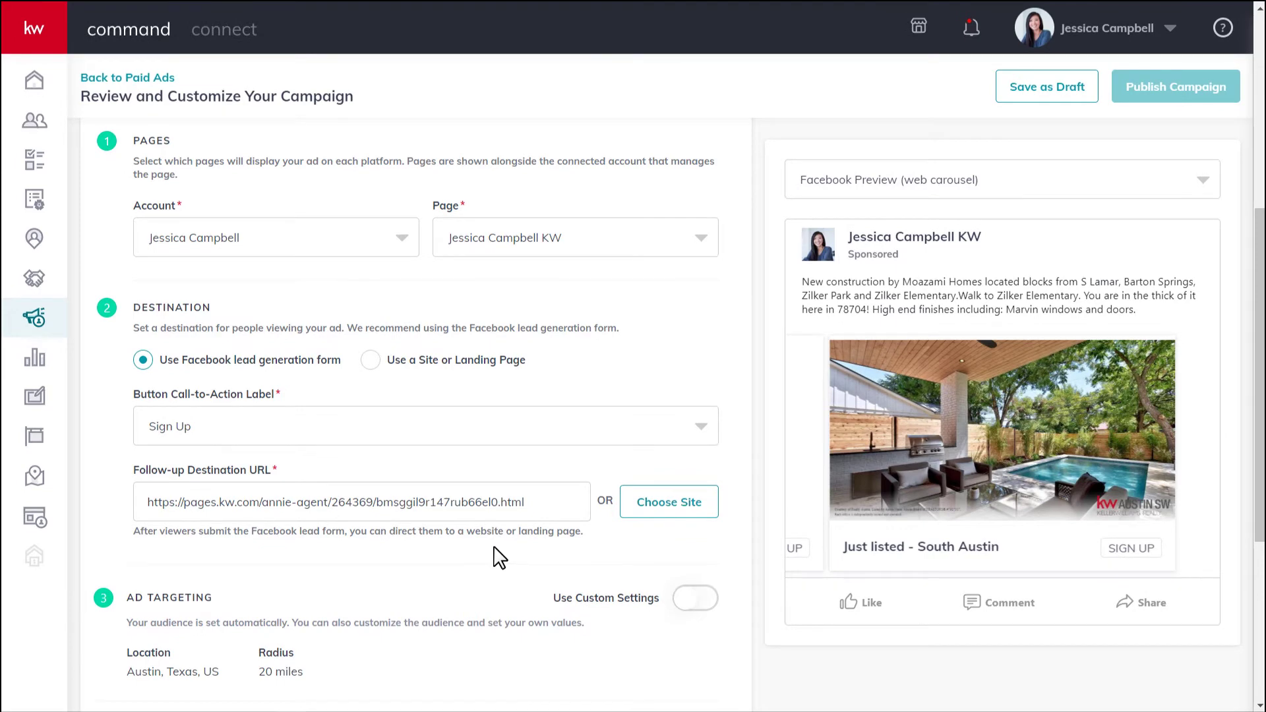
# Turn on custom targeting settings and also target the agent's contact database
pyautogui.scroll(-3, 500, 558)
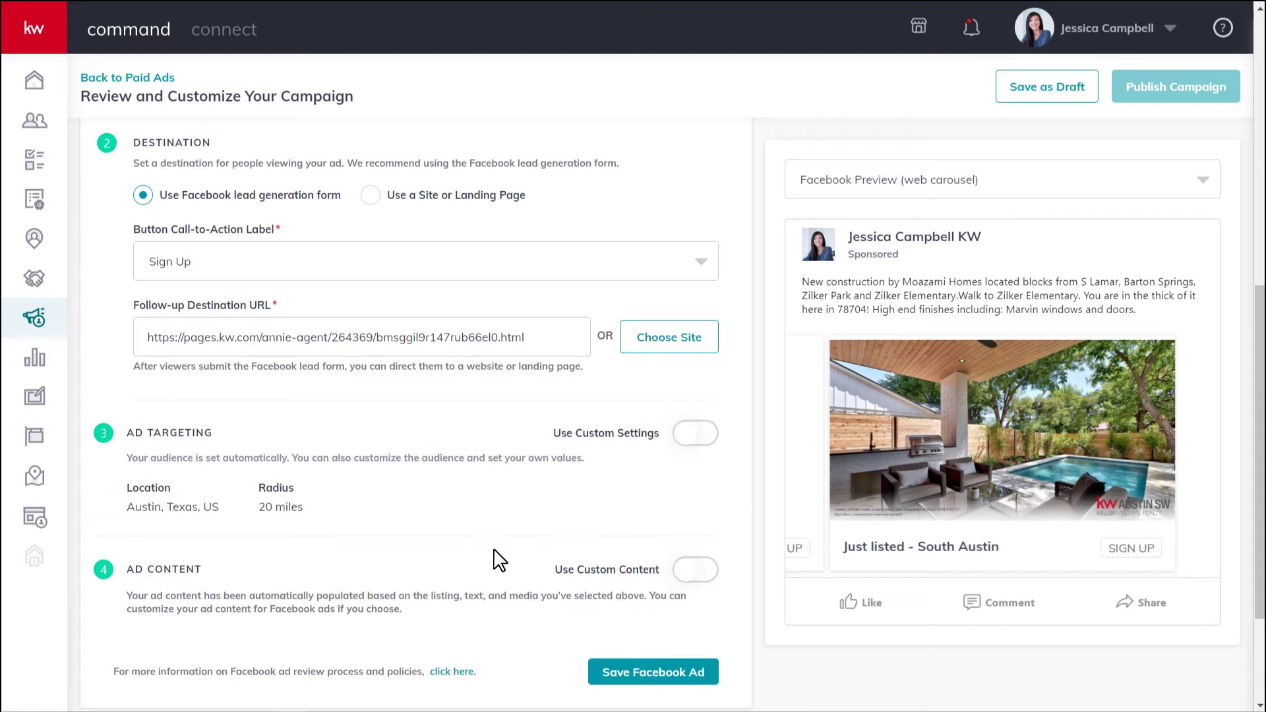
pyautogui.click(685, 453)
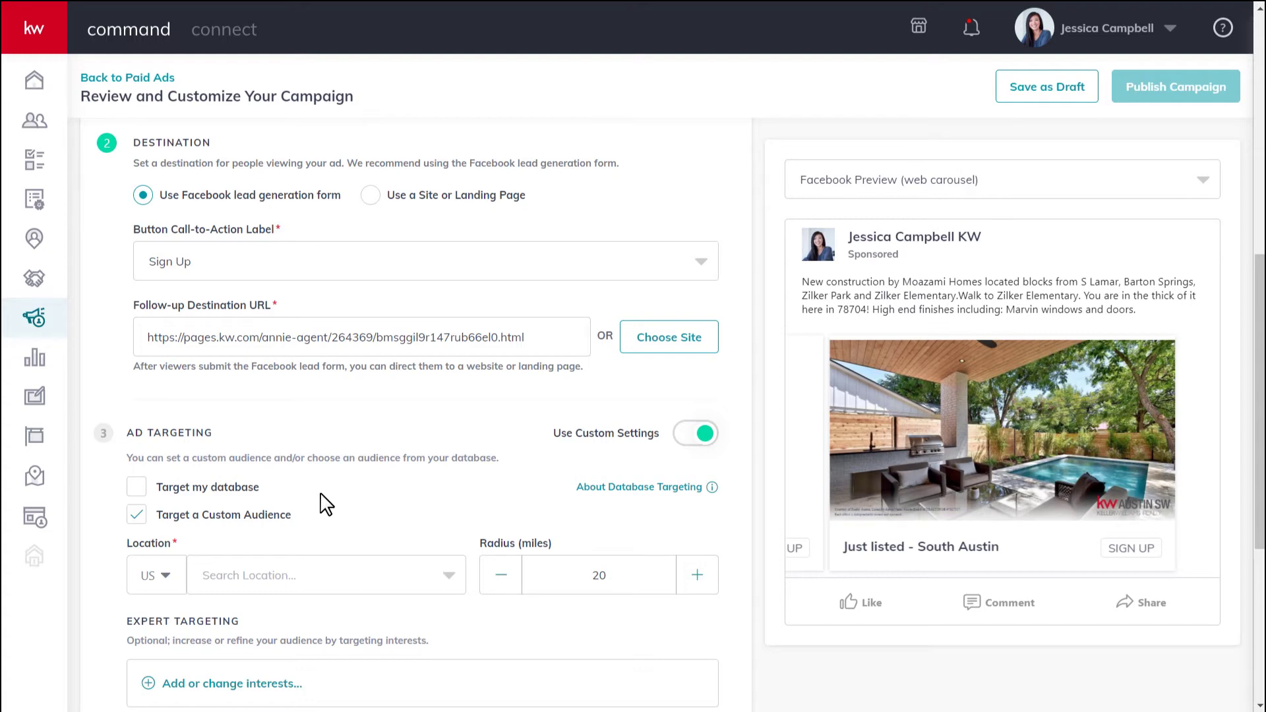
pyautogui.click(138, 488)
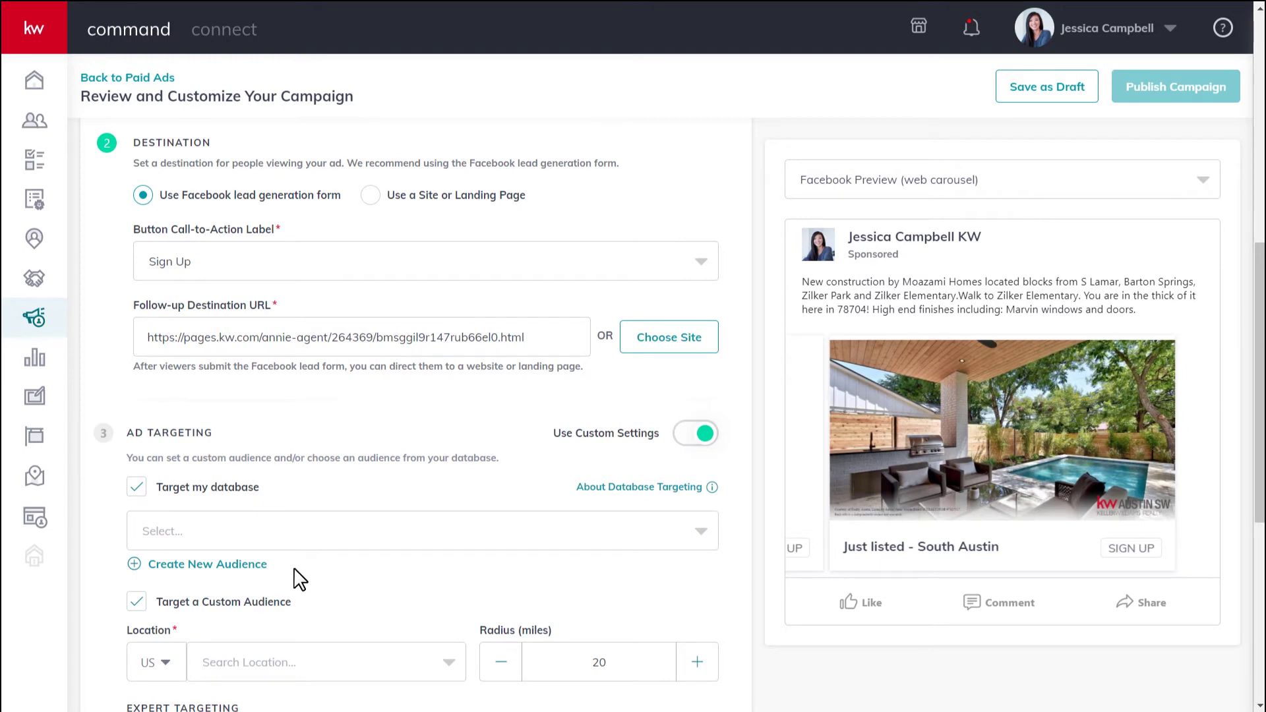
# Try neighborhood and tag options for a new database audience, cancel, then list saved audiences
pyautogui.click(266, 578)
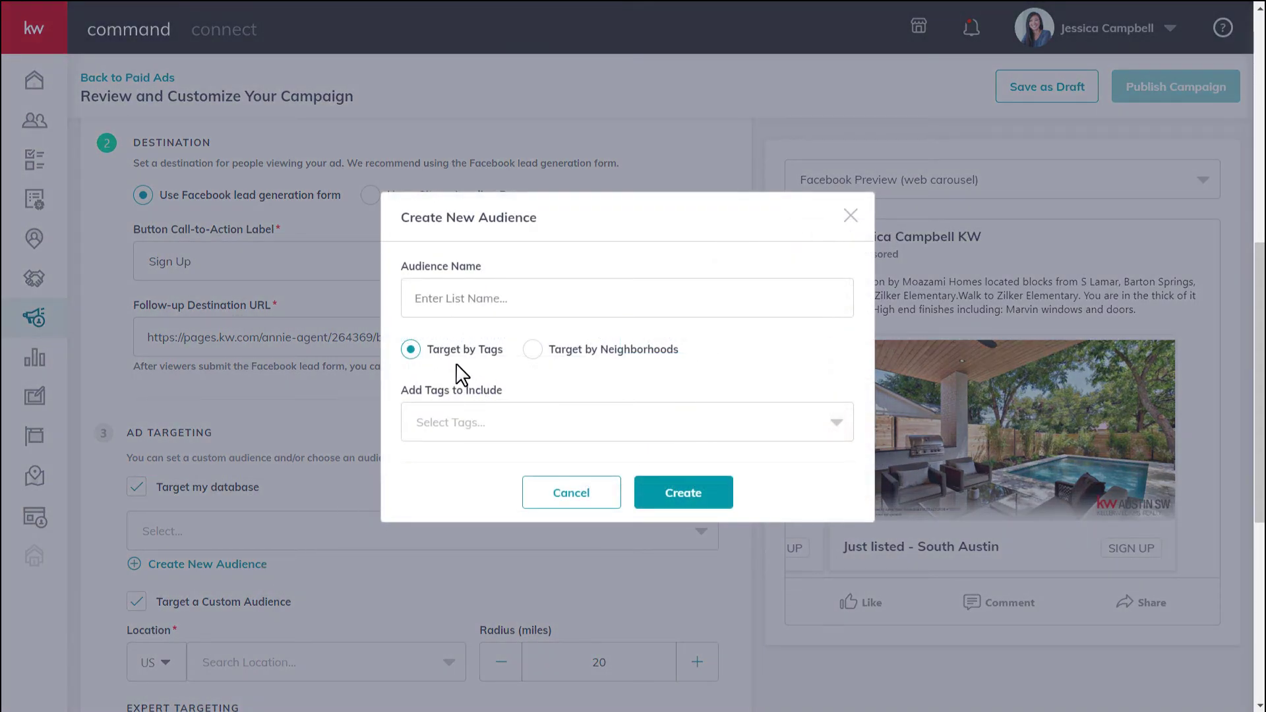
pyautogui.click(532, 351)
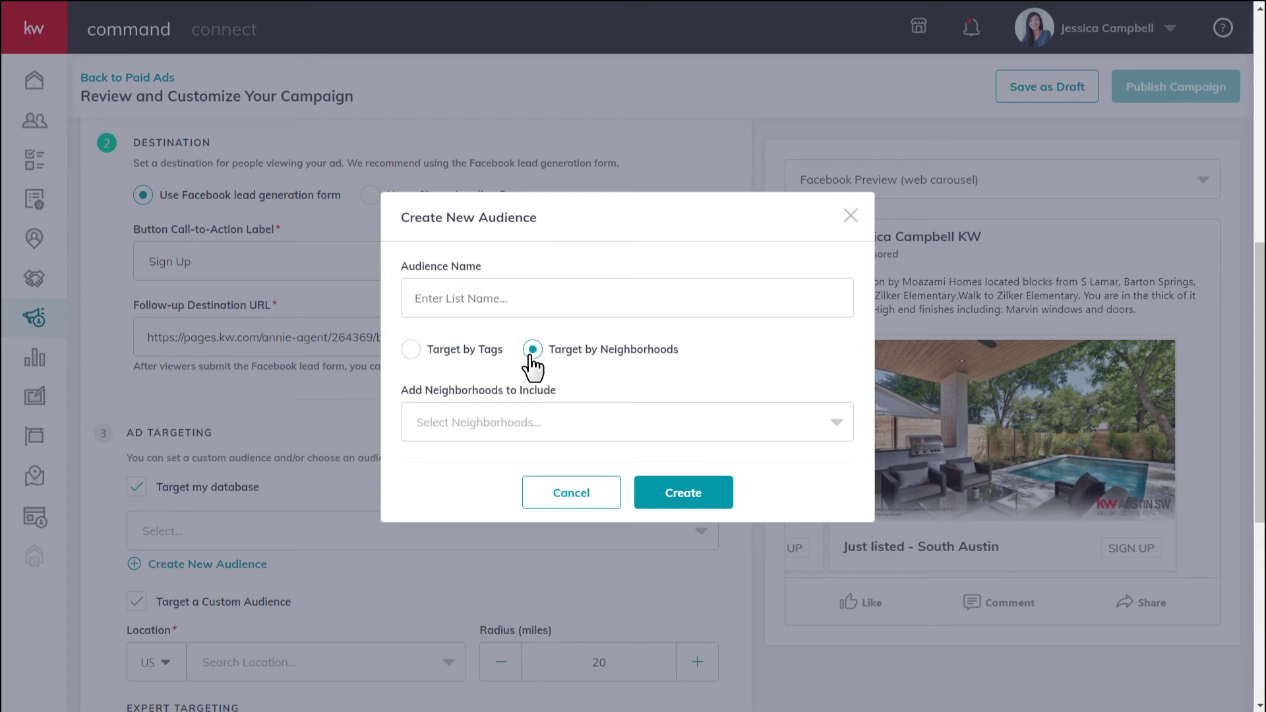
pyautogui.click(492, 426)
pyautogui.click(410, 350)
pyautogui.click(468, 429)
pyautogui.click(468, 429)
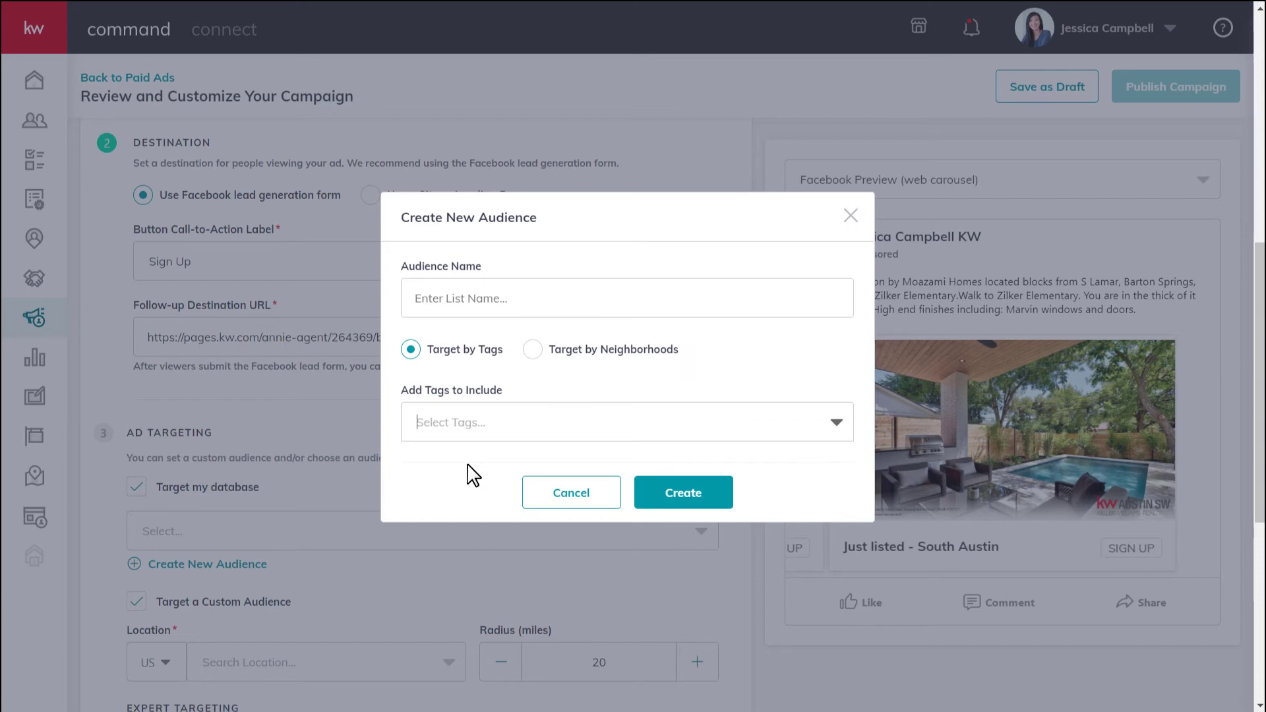
pyautogui.click(560, 503)
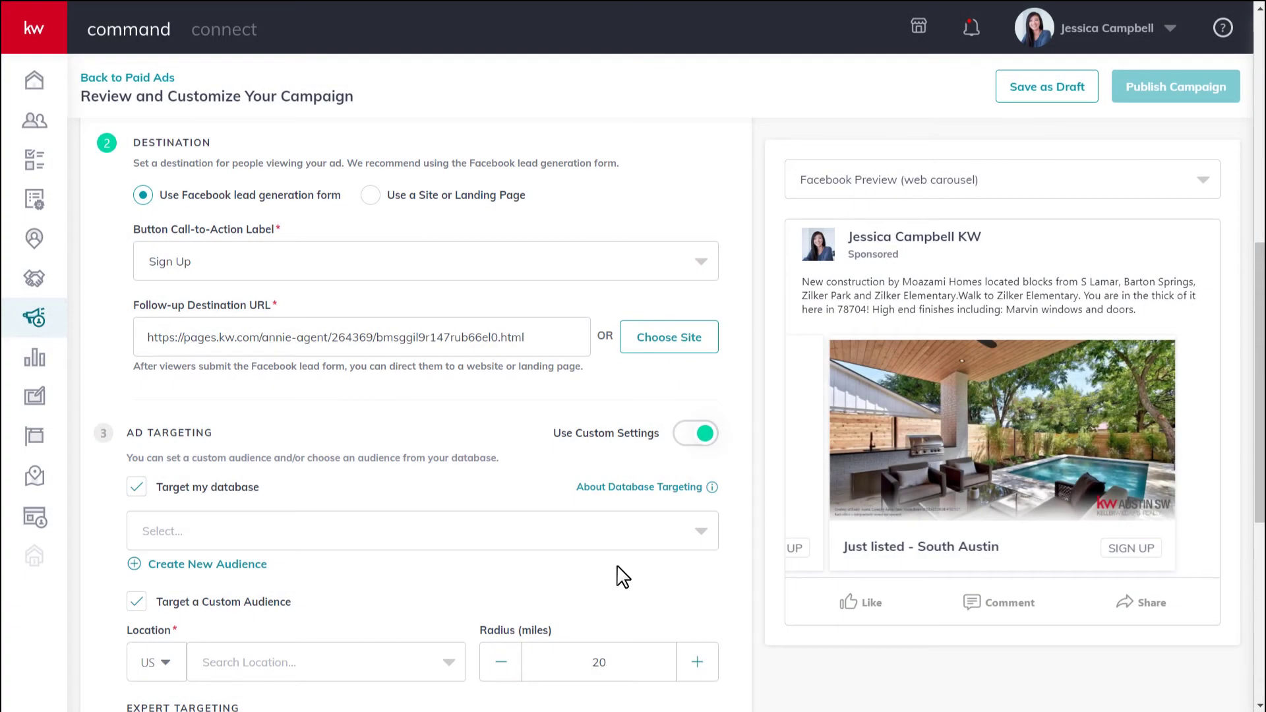
pyautogui.click(579, 543)
# Pick the Austin Buyer audience and target Austin, Texas with a 20-mile radius
pyautogui.click(574, 569)
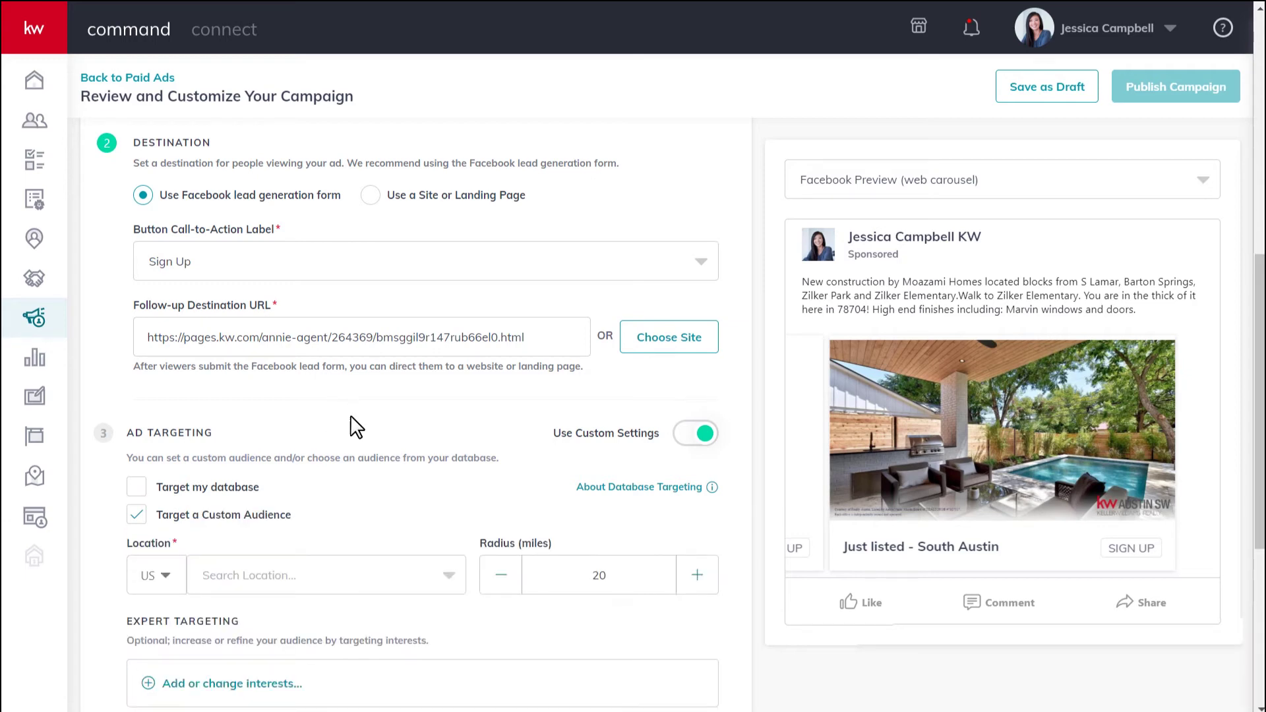
pyautogui.click(452, 576)
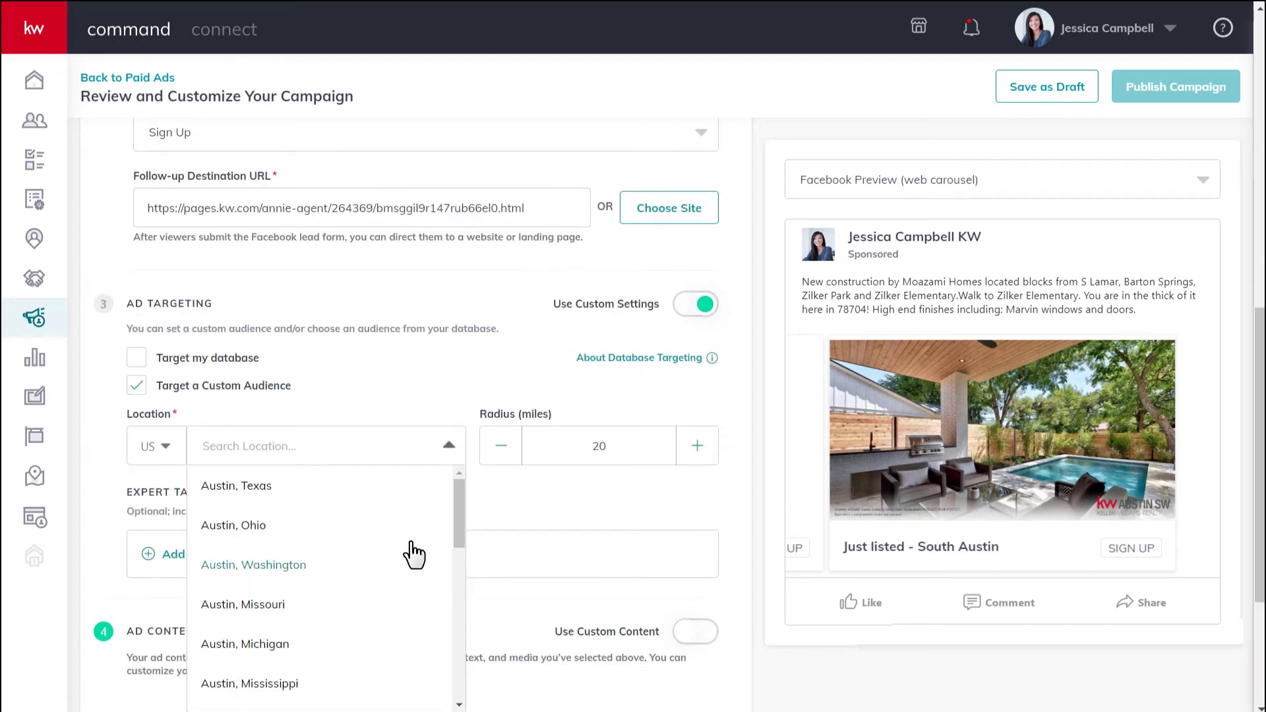
pyautogui.click(367, 492)
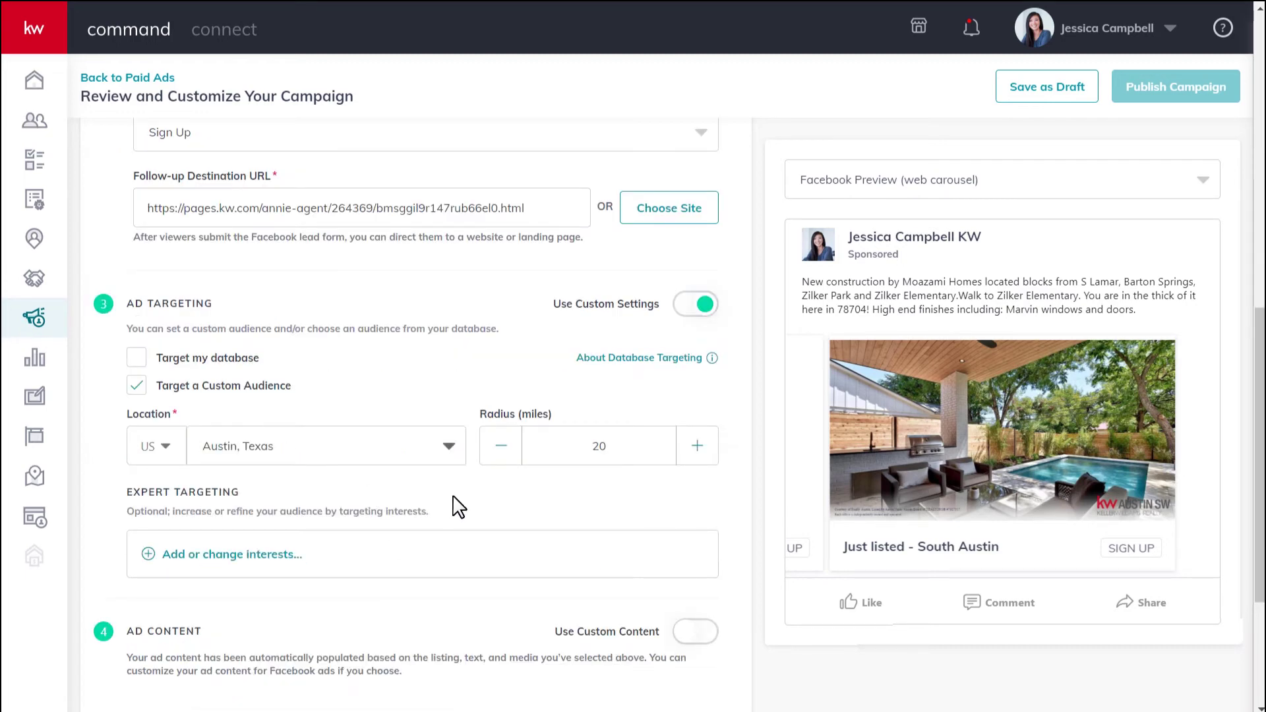
pyautogui.click(501, 451)
pyautogui.click(501, 452)
pyautogui.click(697, 451)
pyautogui.click(698, 452)
# Add the First-time home buyer grant interest to the Facebook ad's targeting, combined with OR
pyautogui.click(165, 555)
pyautogui.write('first-time home buyer')
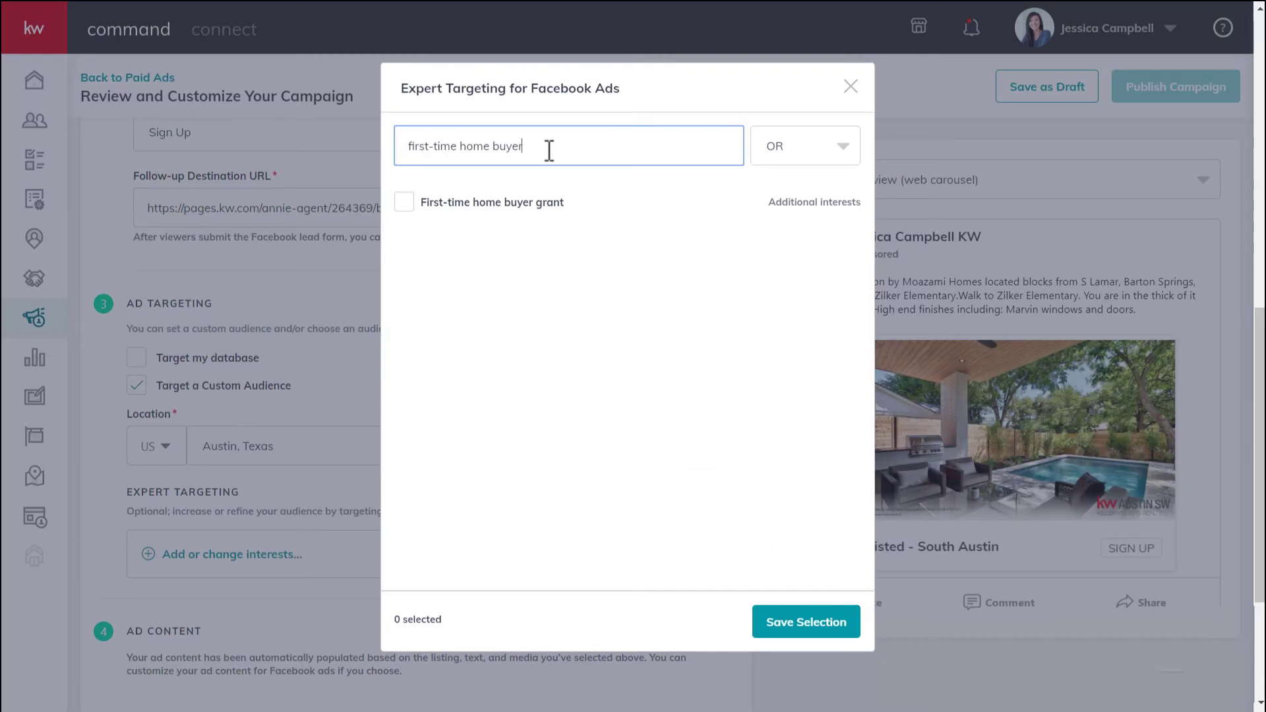
pyautogui.moveTo(575, 203)
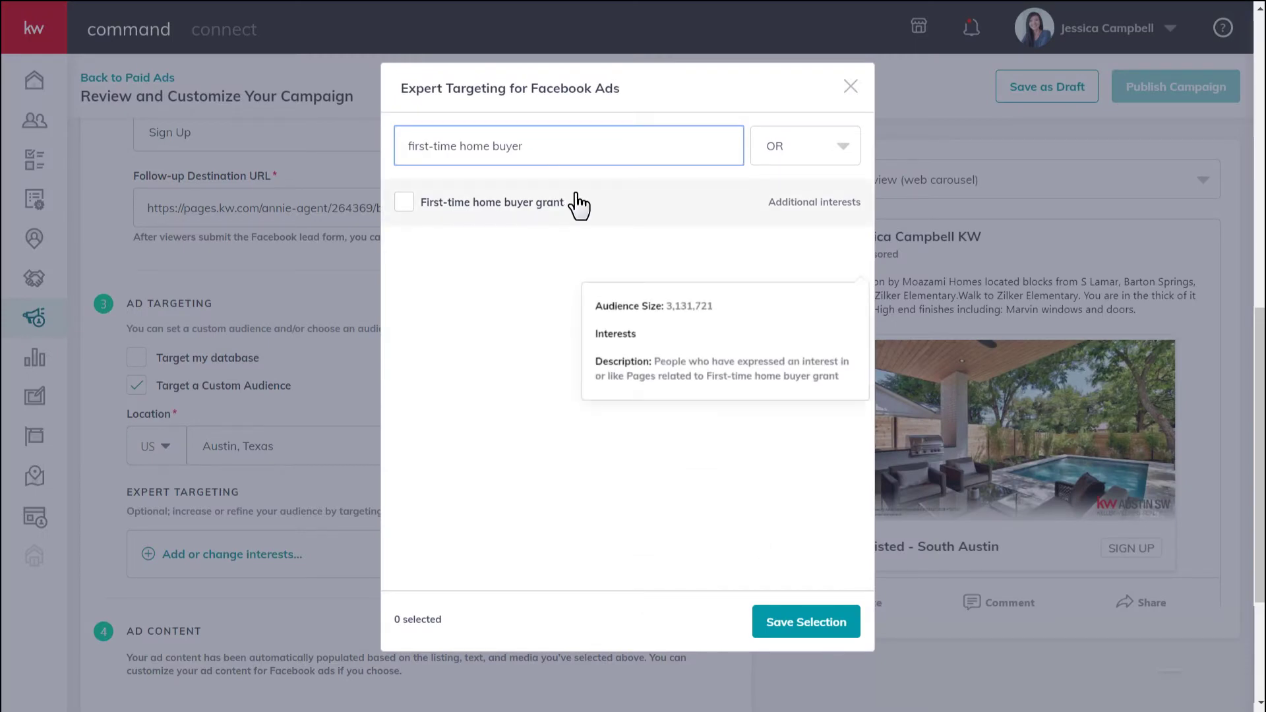
pyautogui.click(405, 211)
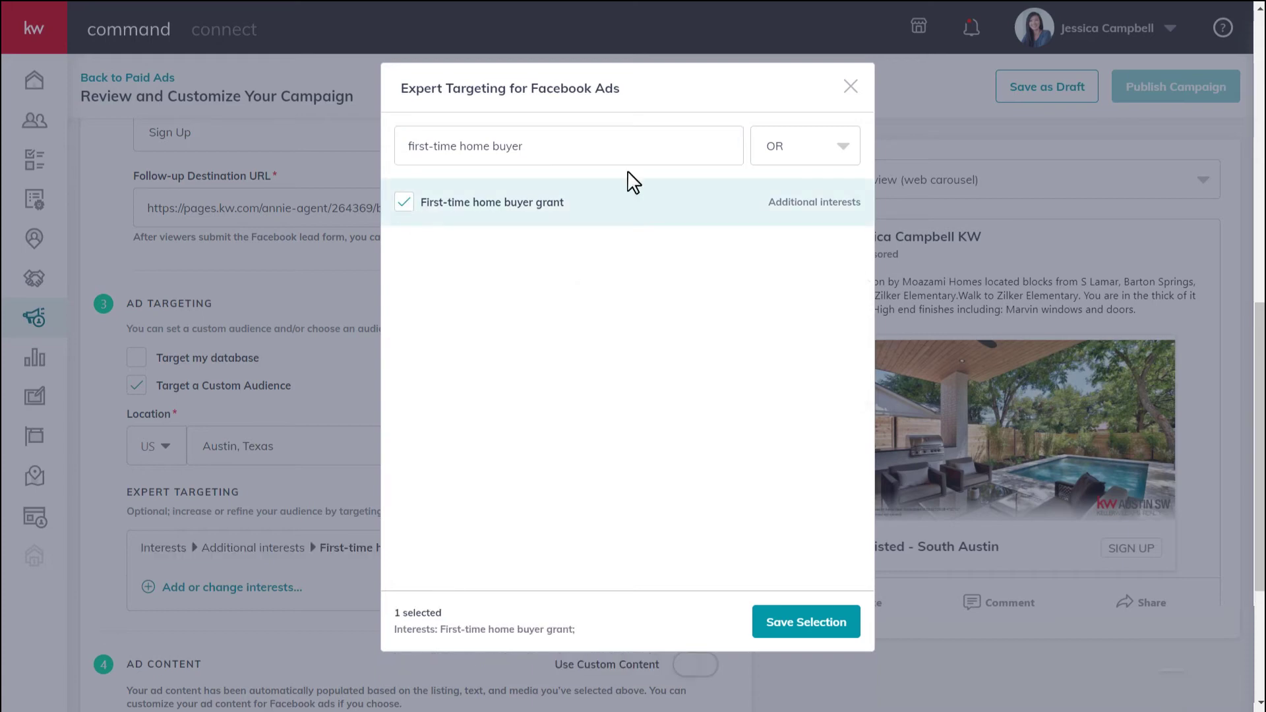
pyautogui.click(837, 151)
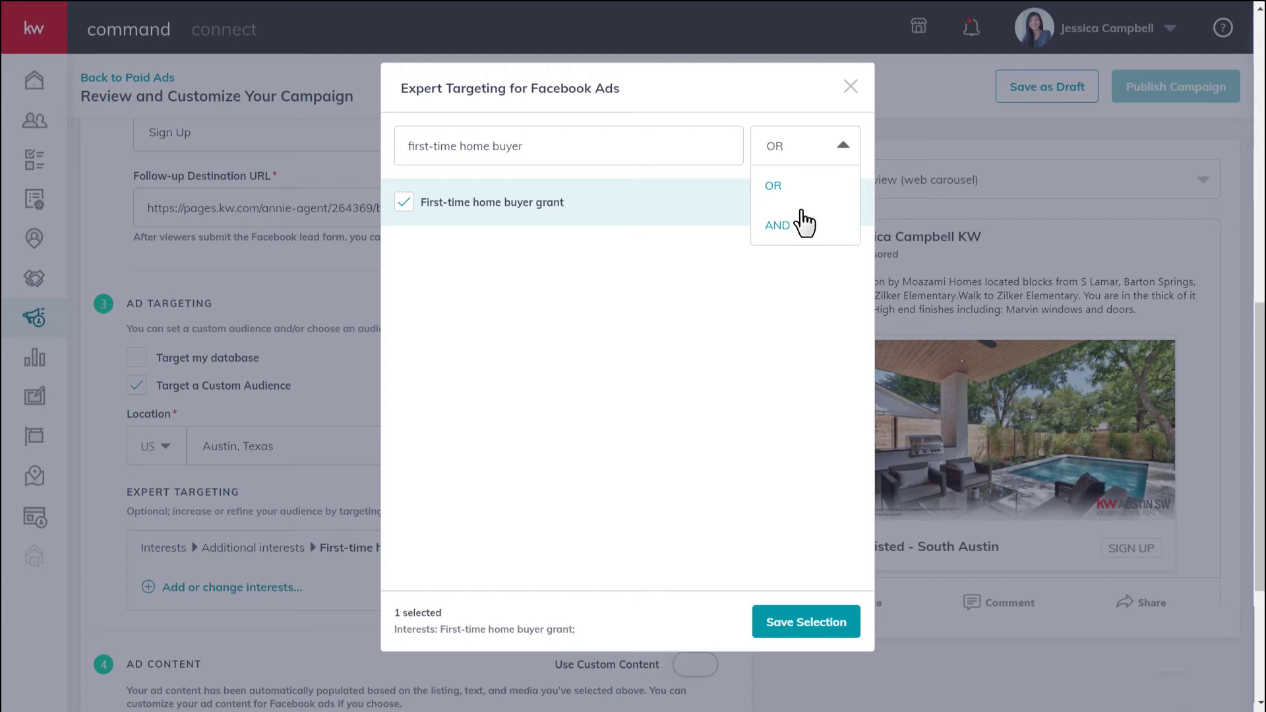
pyautogui.click(632, 182)
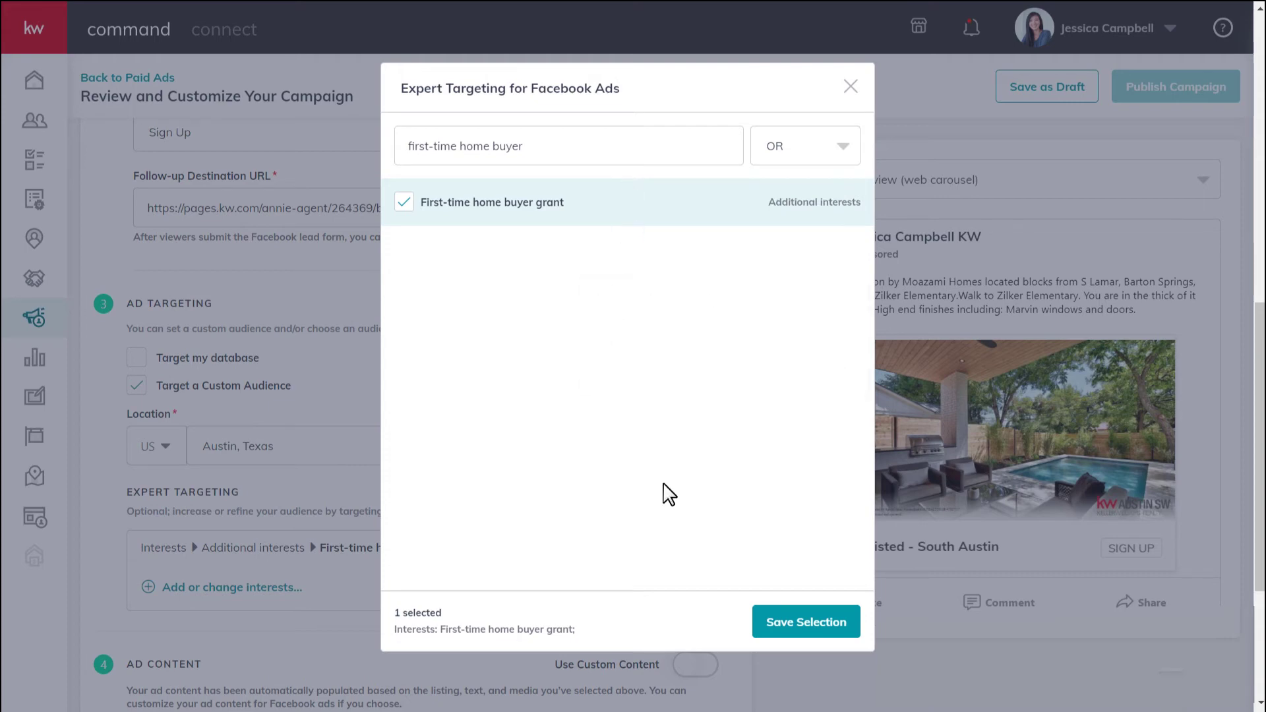
pyautogui.click(776, 623)
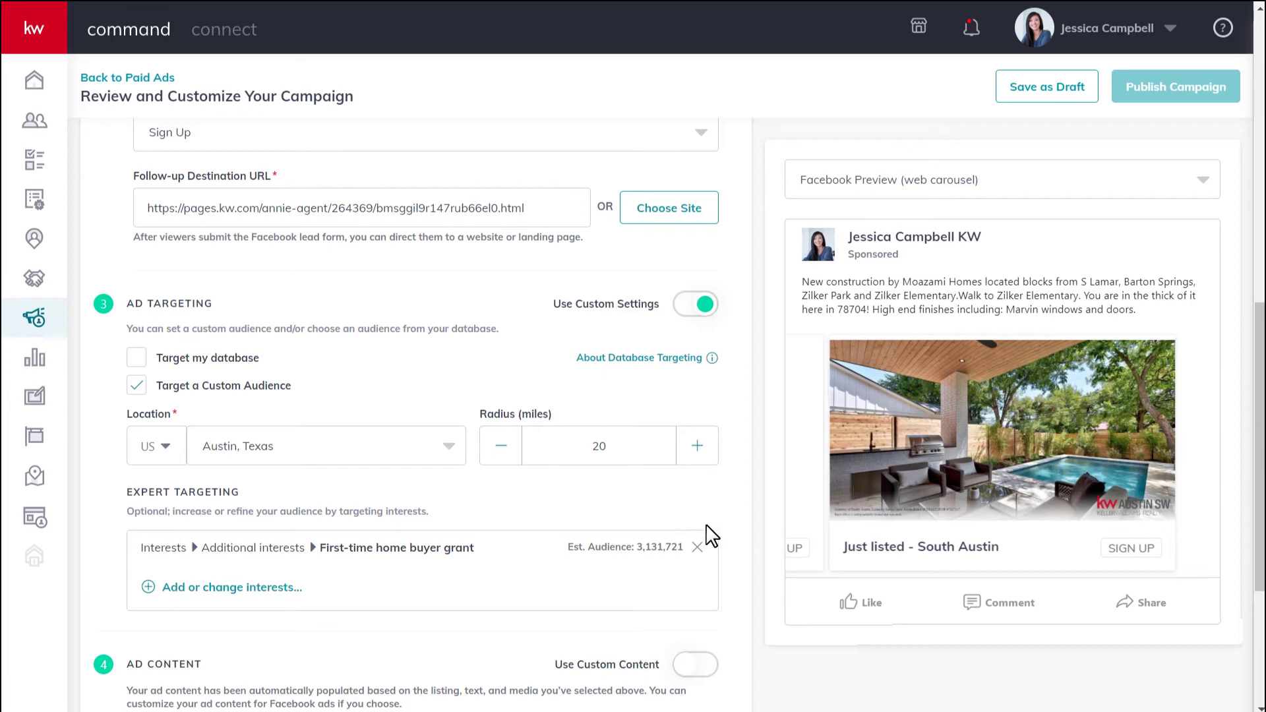
# Leave Use Custom Content off so the Facebook ad keeps auto-populated content, and save it
pyautogui.scroll(-3, 639, 523)
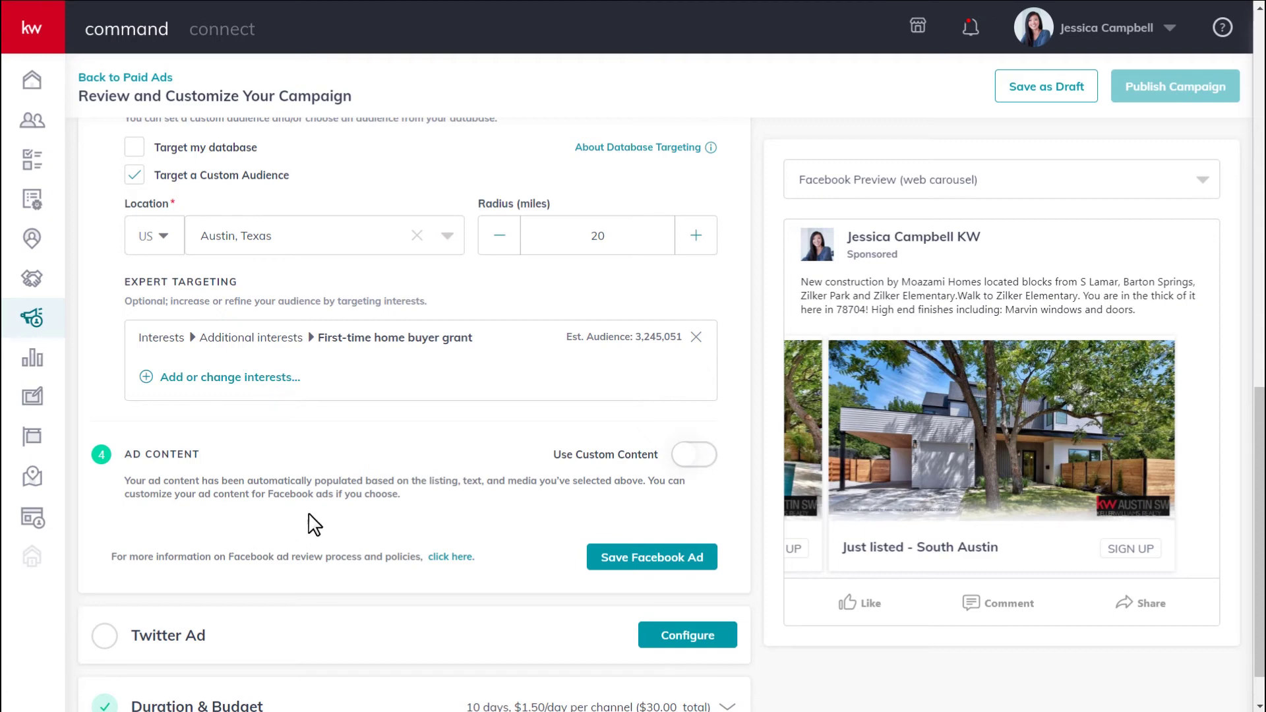
pyautogui.click(680, 457)
pyautogui.scroll(-1, 635, 528)
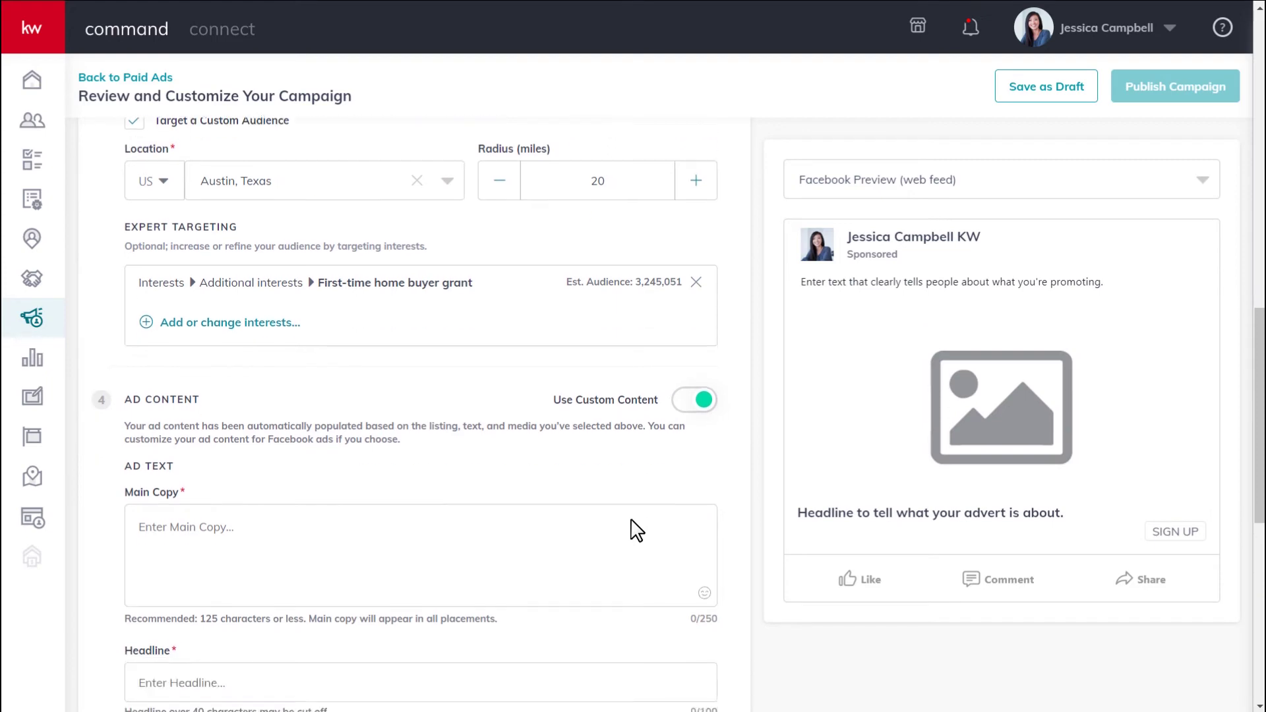
pyautogui.scroll(-8, 635, 529)
pyautogui.scroll(7, 635, 529)
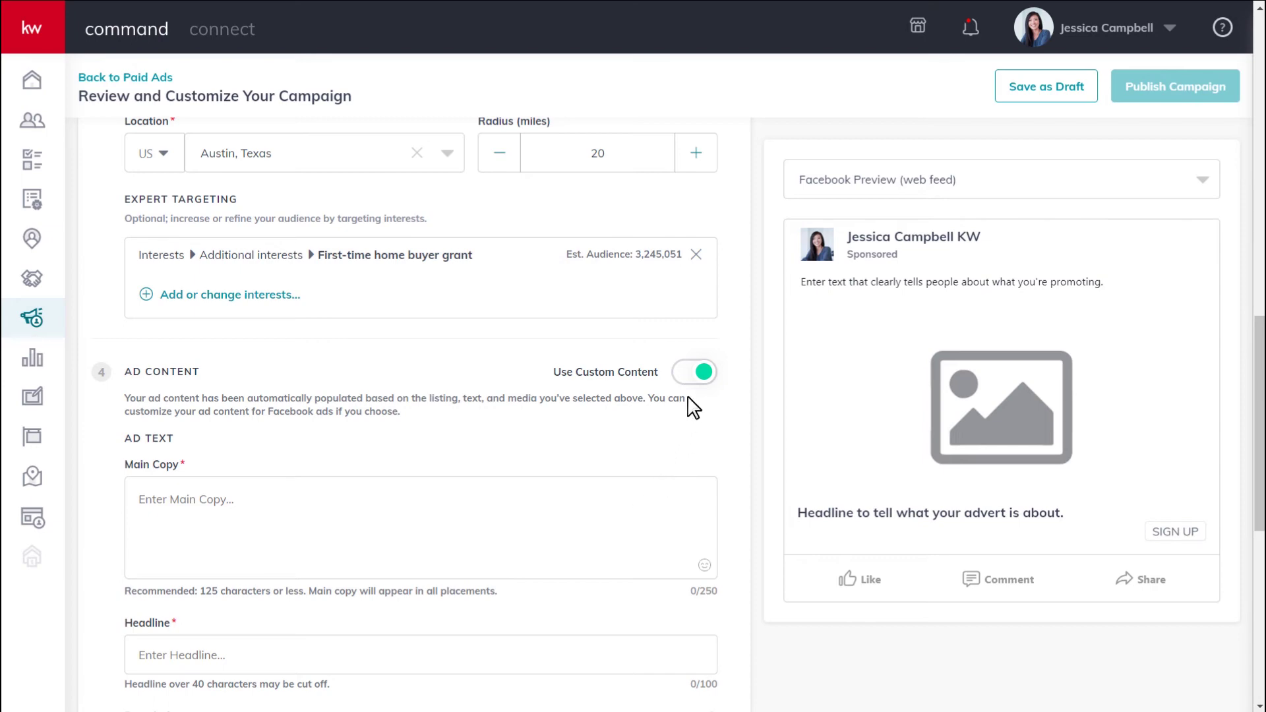
pyautogui.click(700, 375)
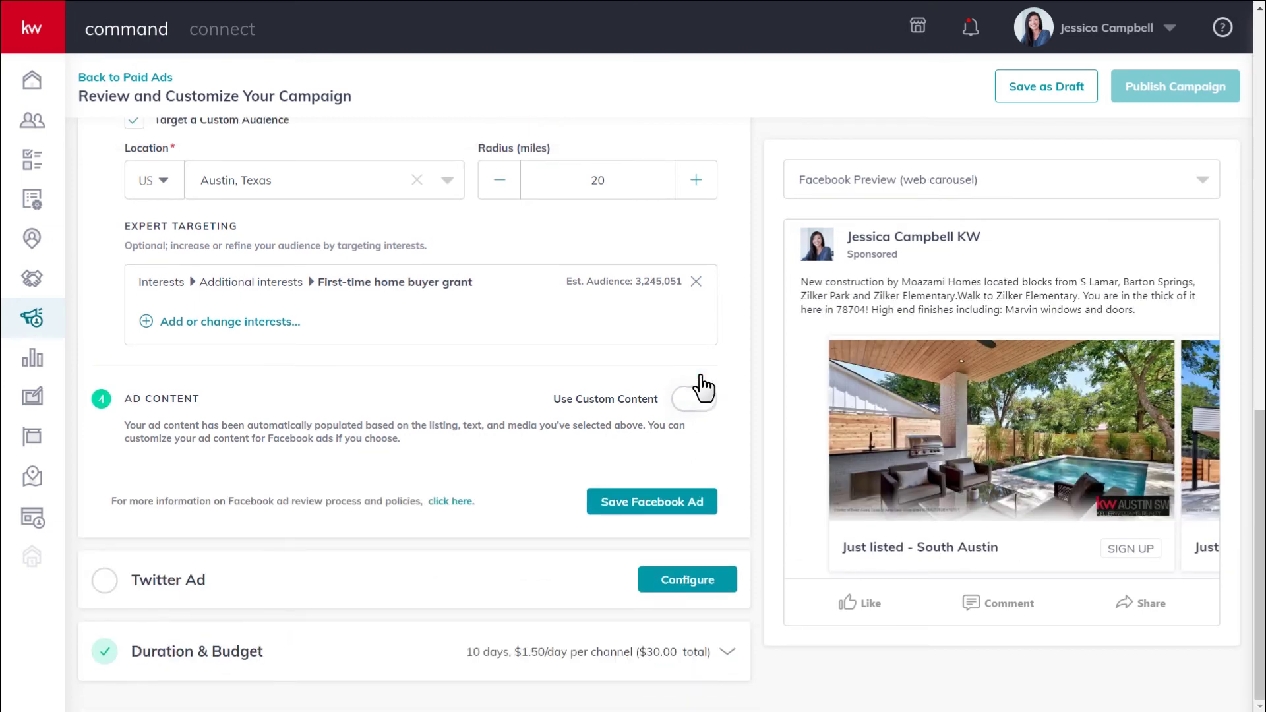
pyautogui.scroll(-3, 703, 387)
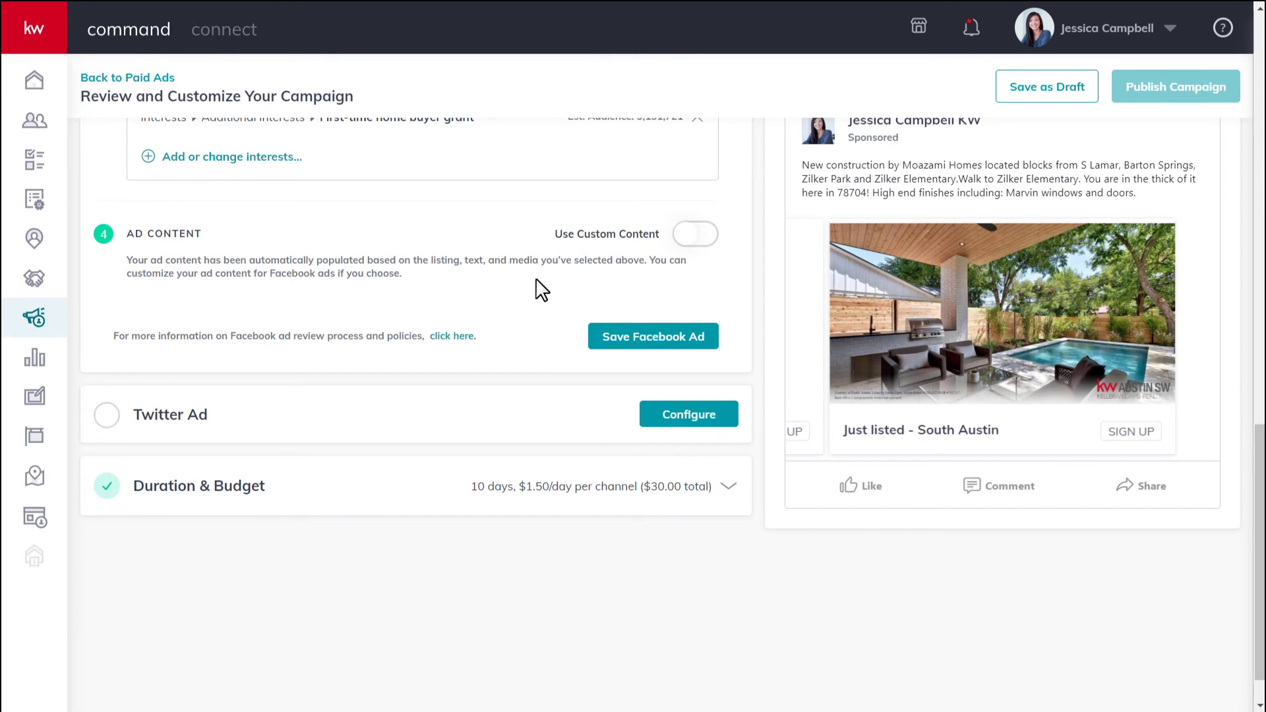
pyautogui.click(688, 357)
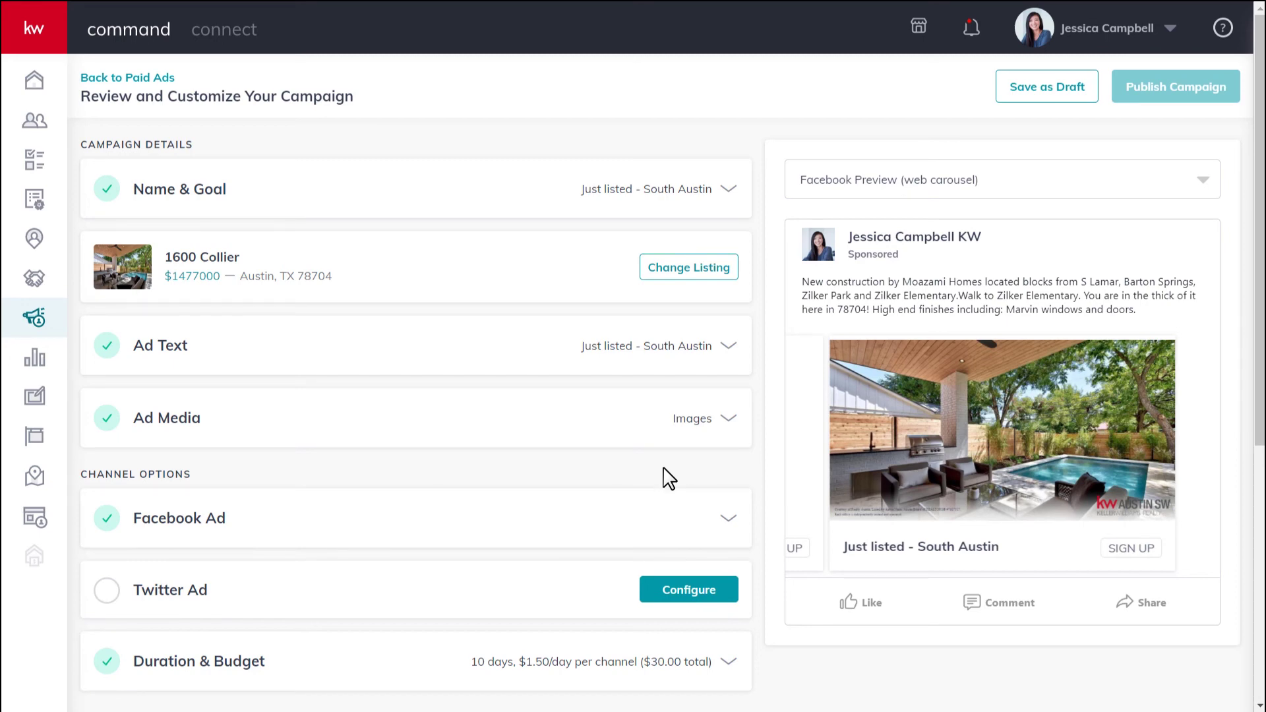
# Configure the Twitter ad with the agent's Contact Us page as its destination URL
pyautogui.click(697, 597)
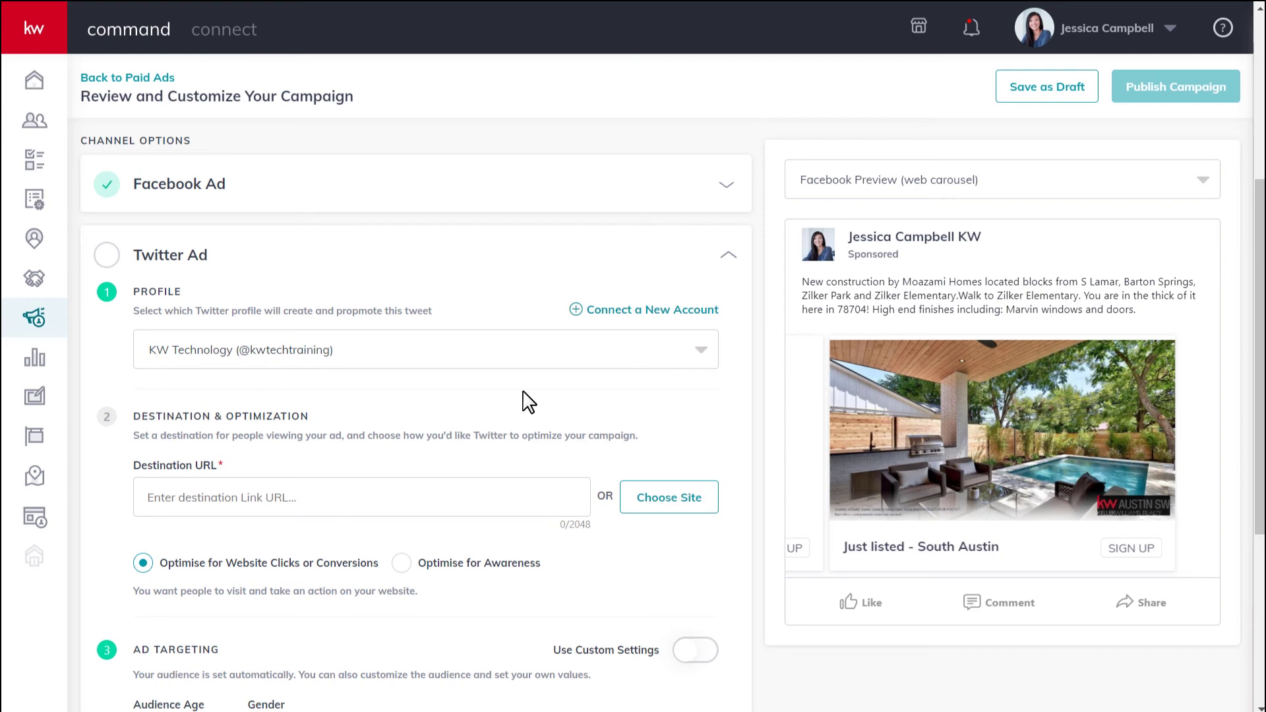
pyautogui.click(668, 513)
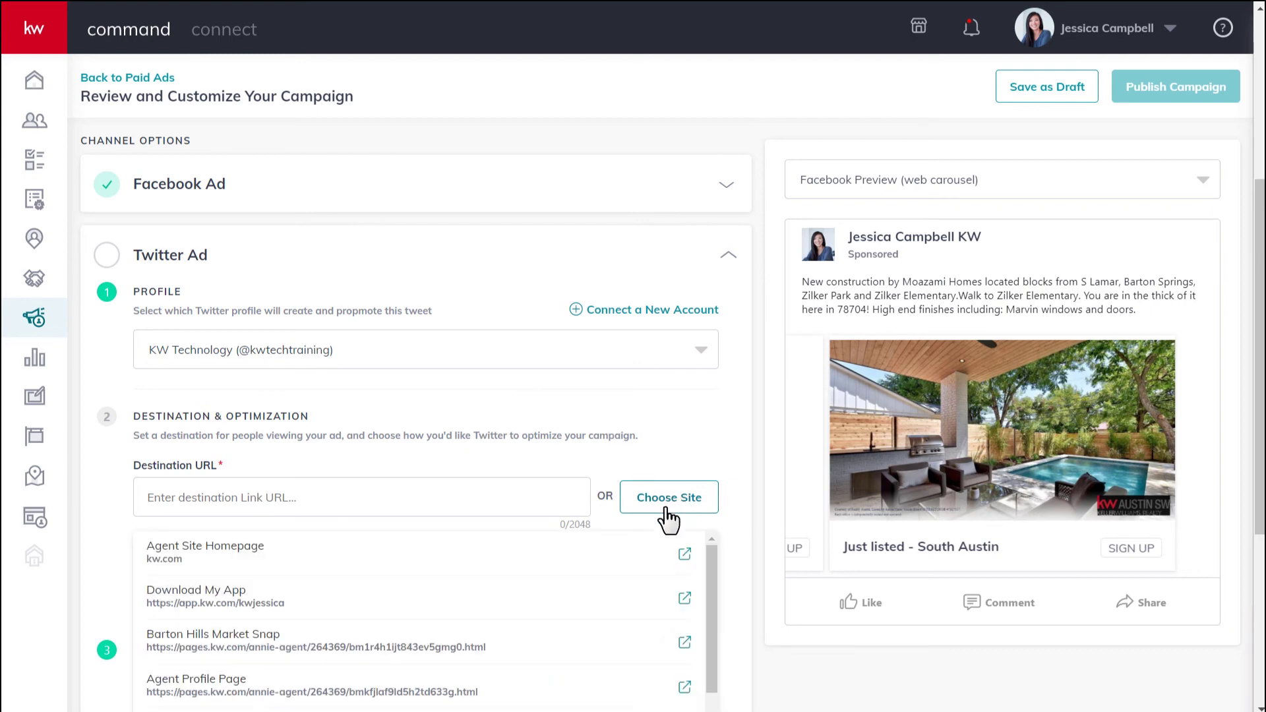
pyautogui.scroll(-2, 459, 580)
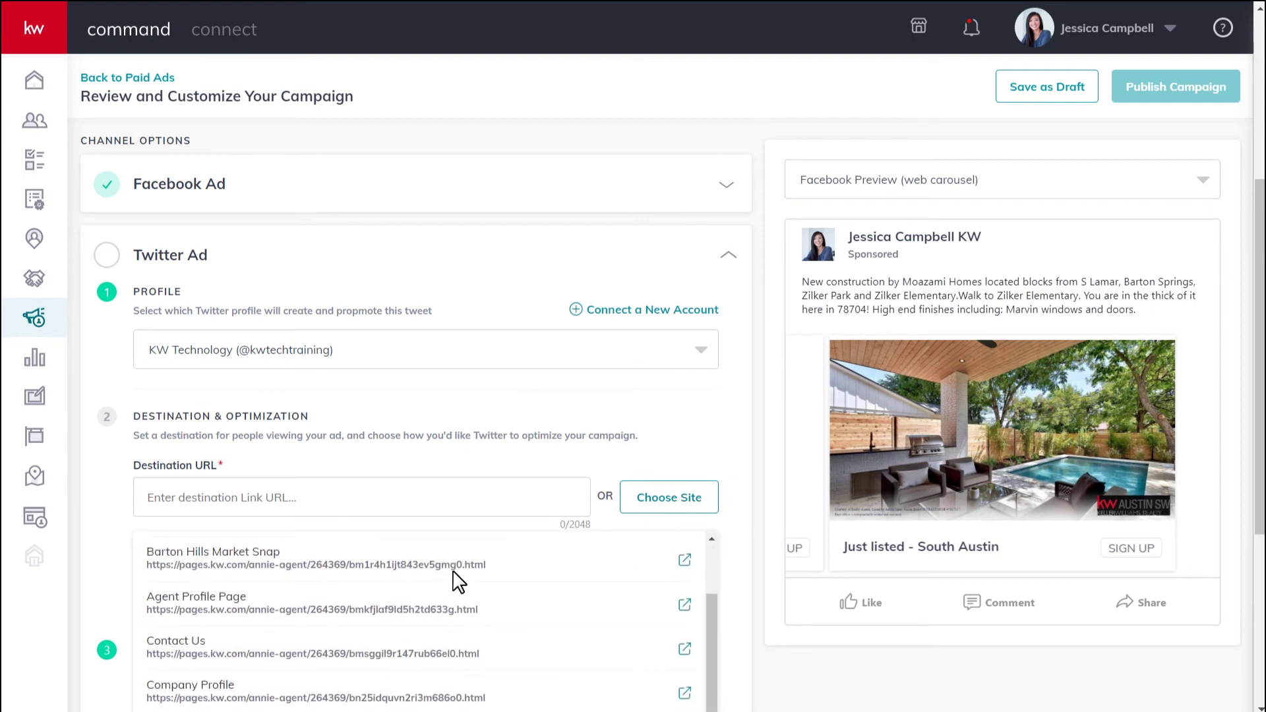
pyautogui.click(473, 645)
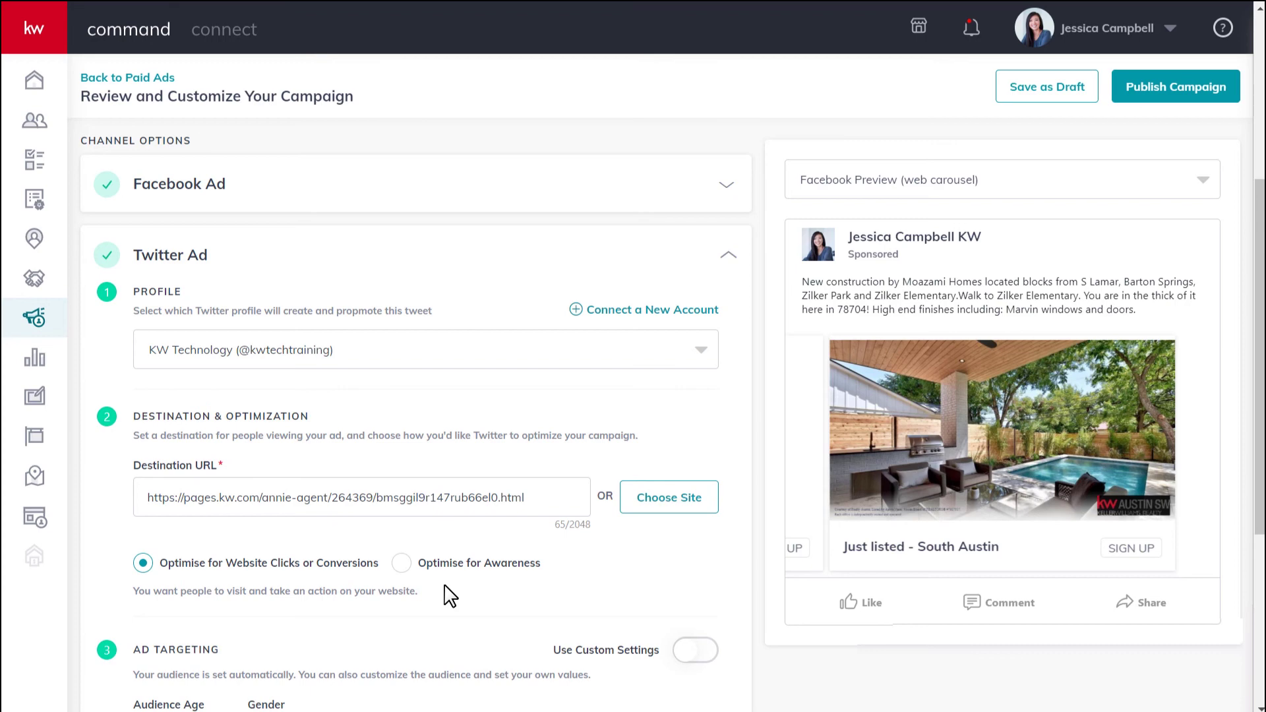
pyautogui.scroll(-5, 407, 401)
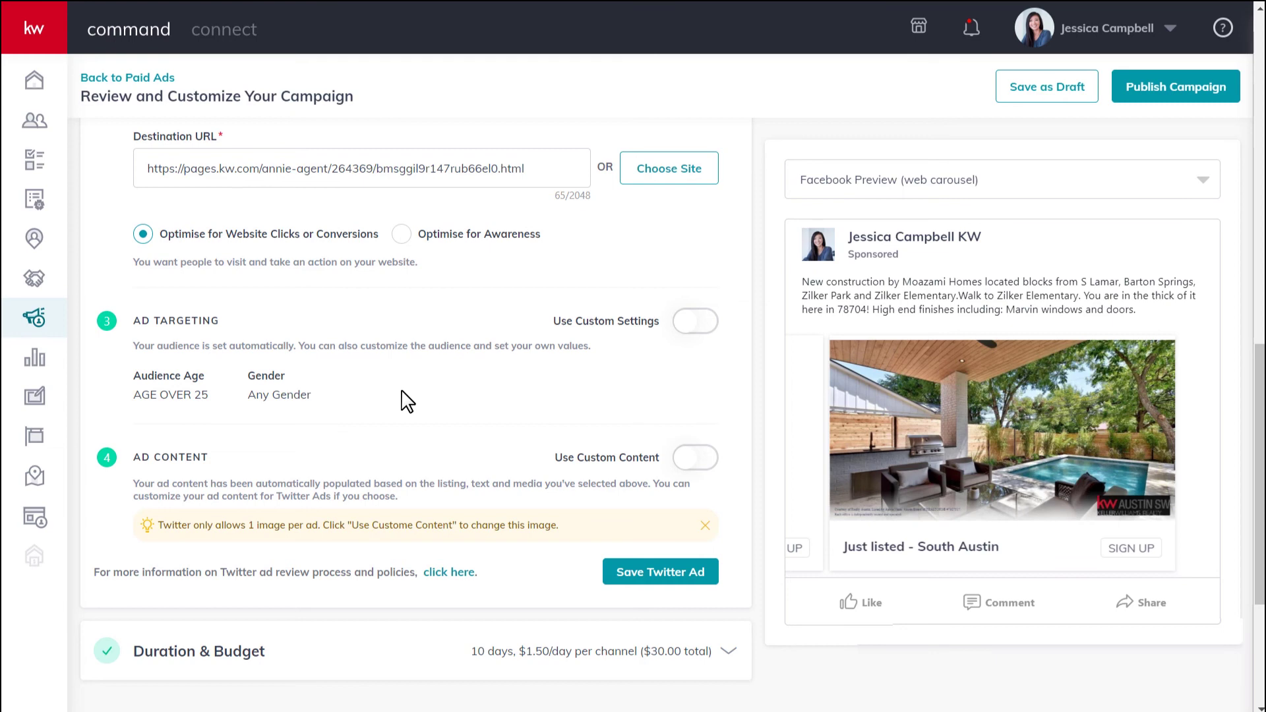
# Switch the Twitter ad targeting to custom settings, leaving Target my database unchecked
pyautogui.click(692, 323)
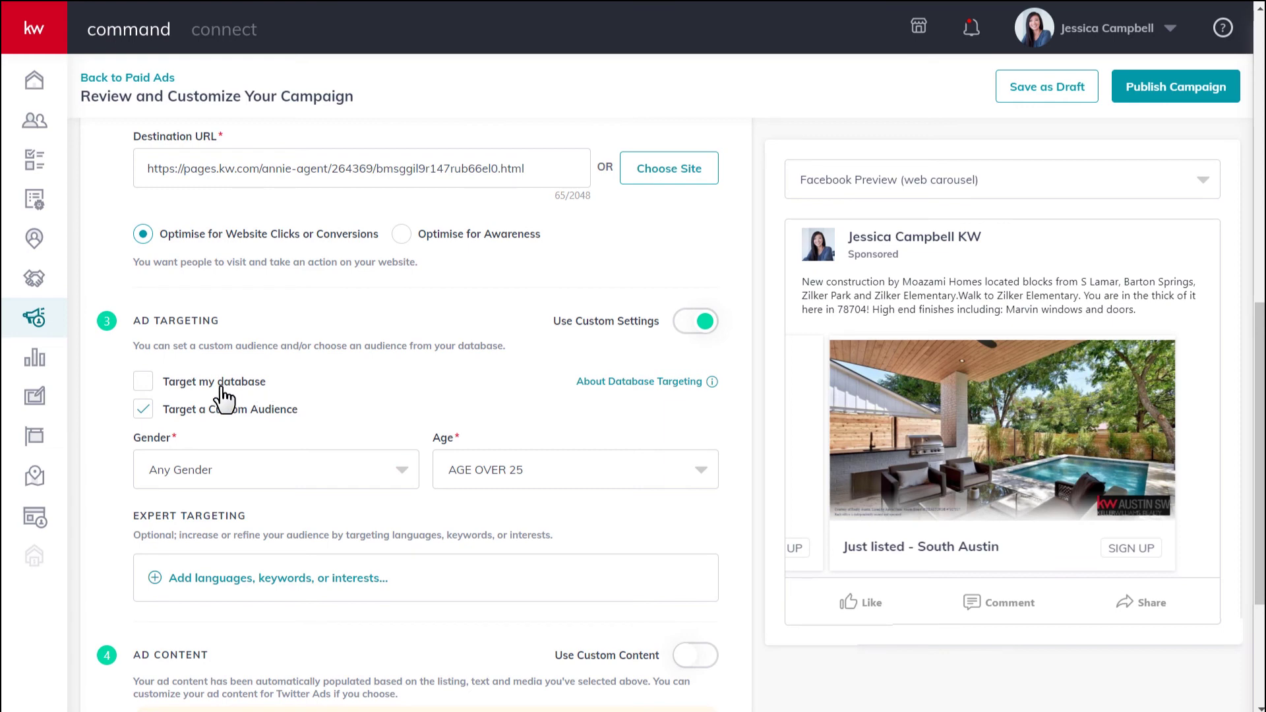
pyautogui.click(143, 389)
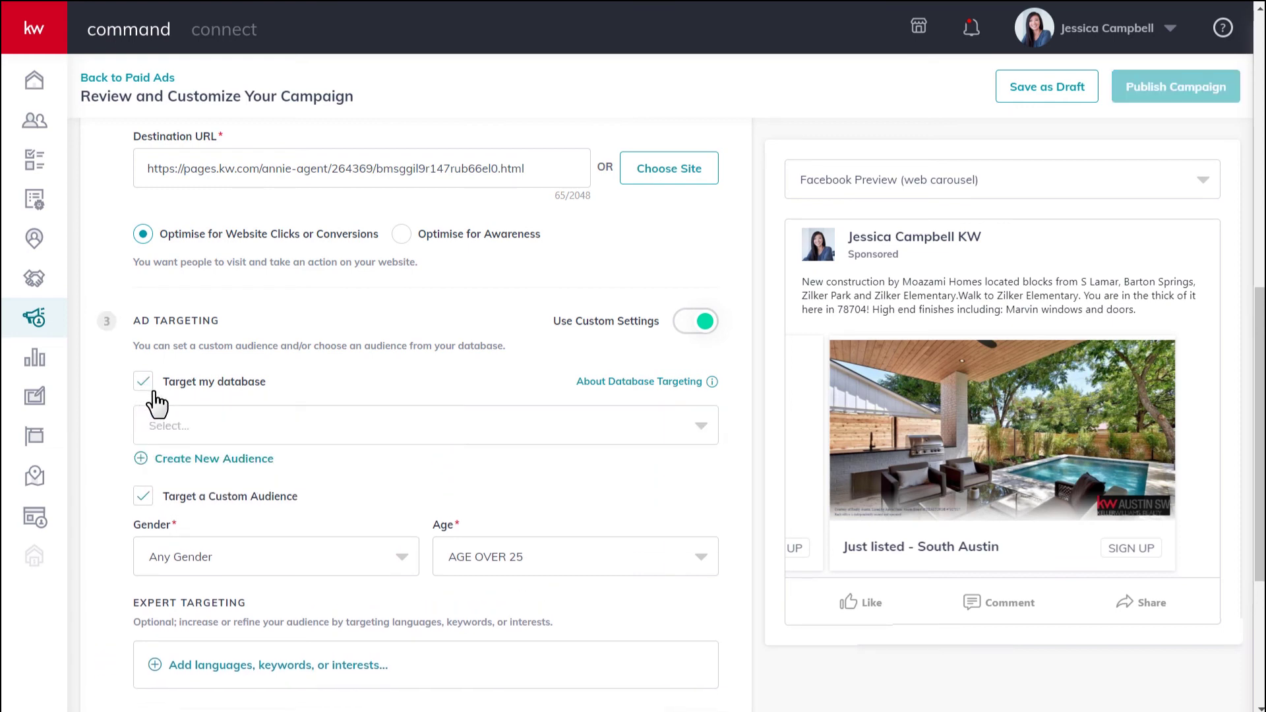
pyautogui.click(198, 427)
pyautogui.click(198, 430)
pyautogui.click(145, 382)
pyautogui.scroll(-3, 354, 210)
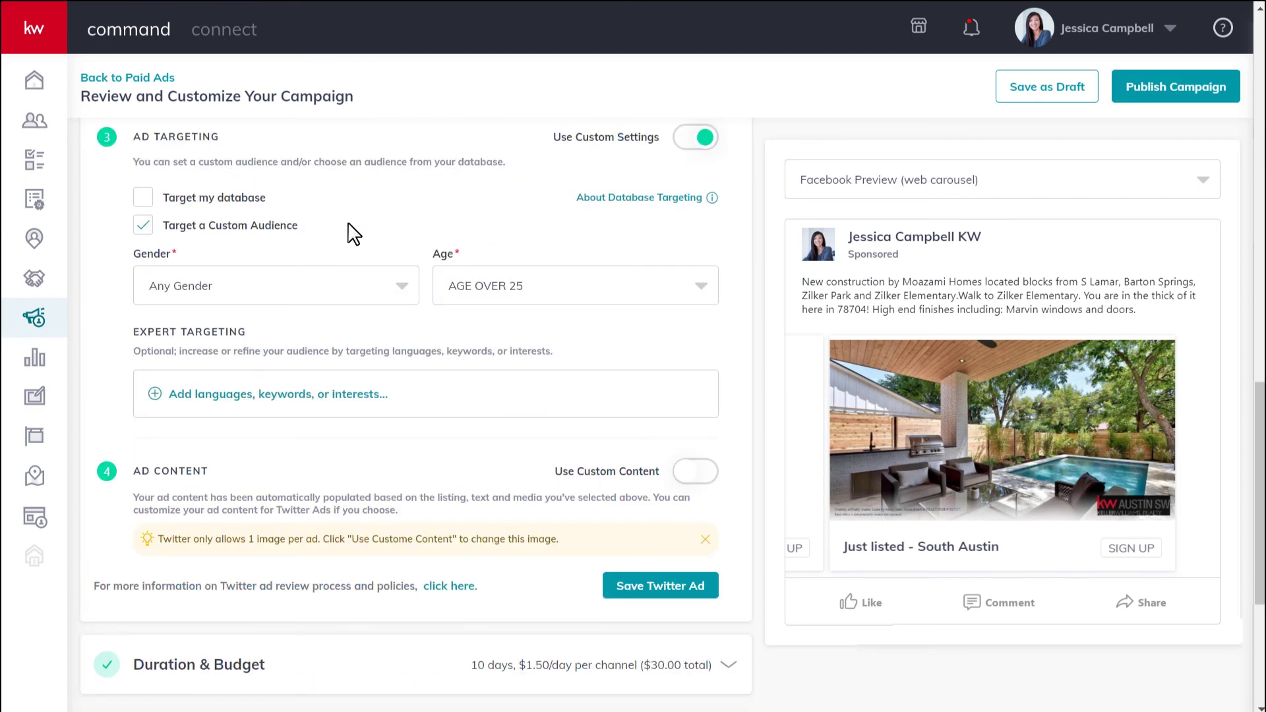
# Keep the Twitter audience at Any Gender and Age Over 25
pyautogui.click(358, 288)
pyautogui.click(359, 290)
pyautogui.click(468, 283)
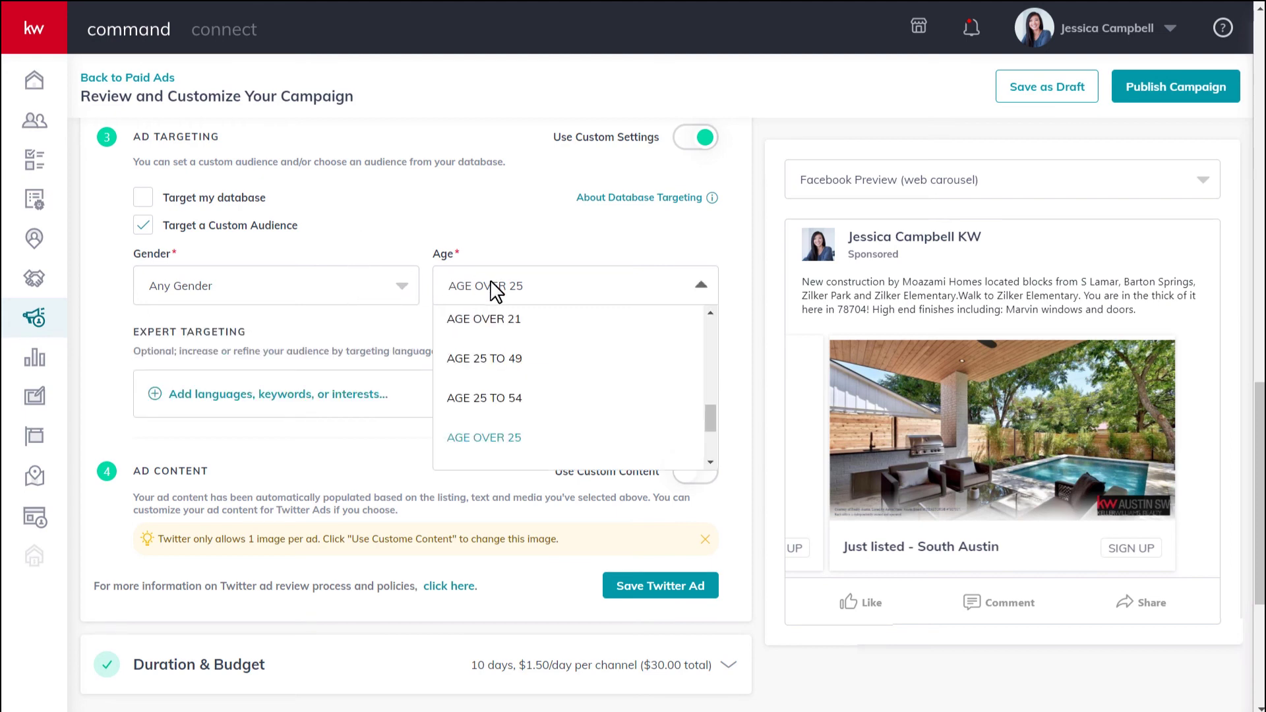
pyautogui.click(491, 286)
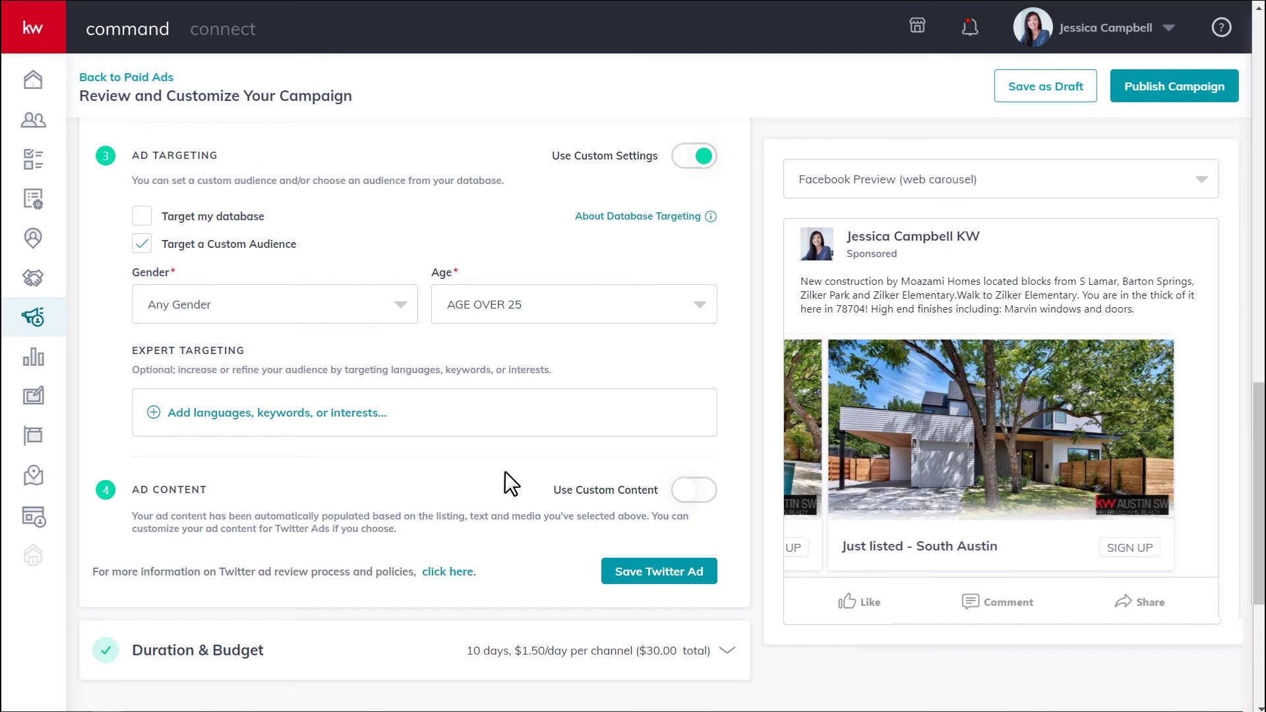
# Leave Use Custom Content off and save the Twitter ad with auto-populated content
pyautogui.click(680, 492)
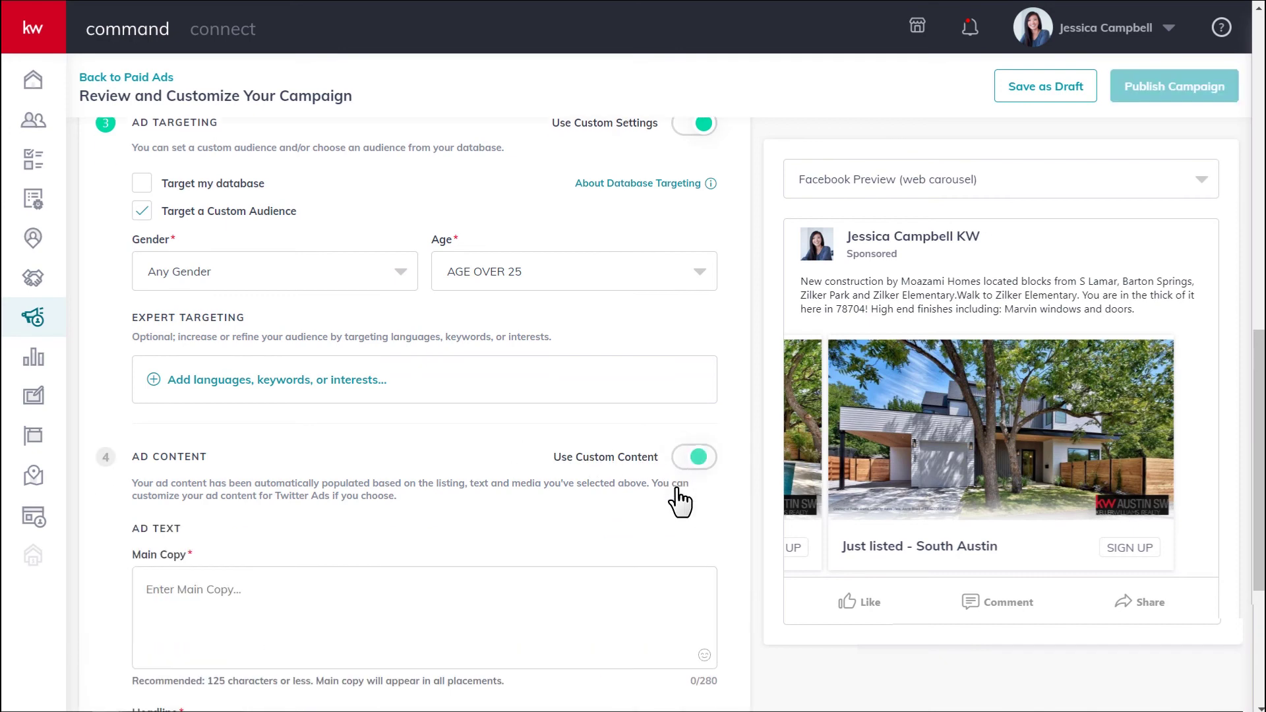
pyautogui.scroll(-5, 674, 492)
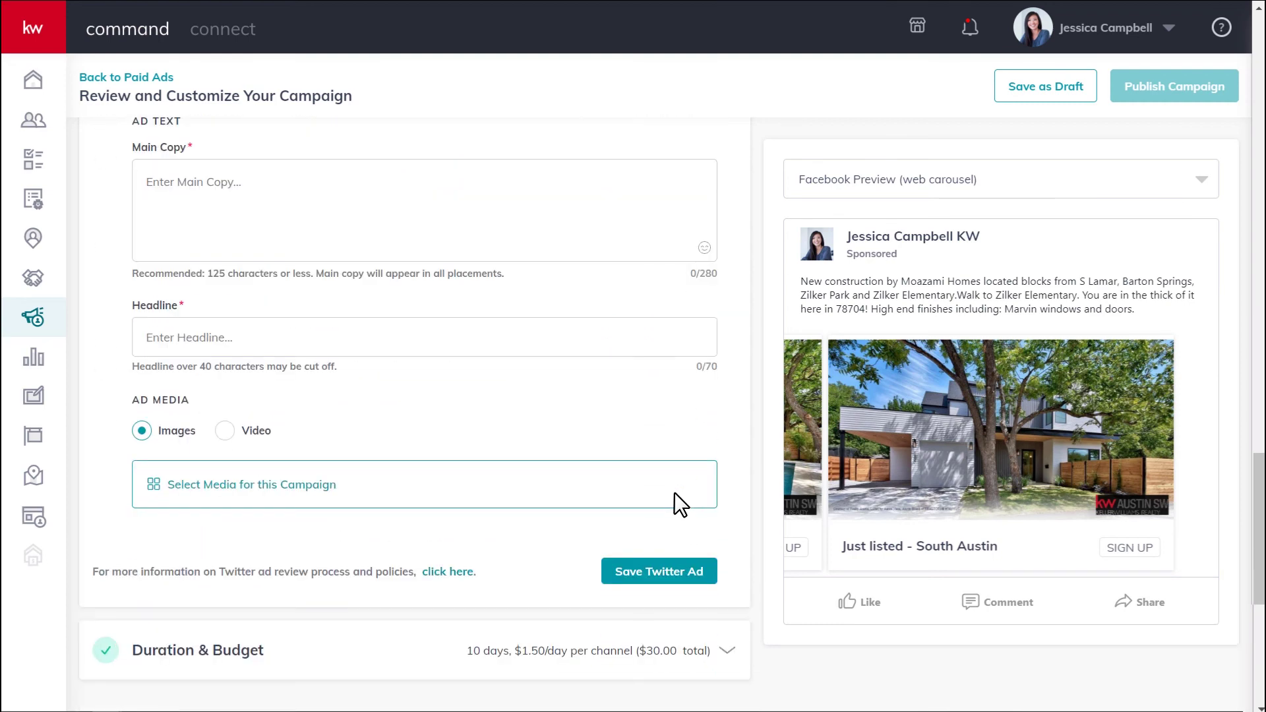
pyautogui.scroll(4, 674, 492)
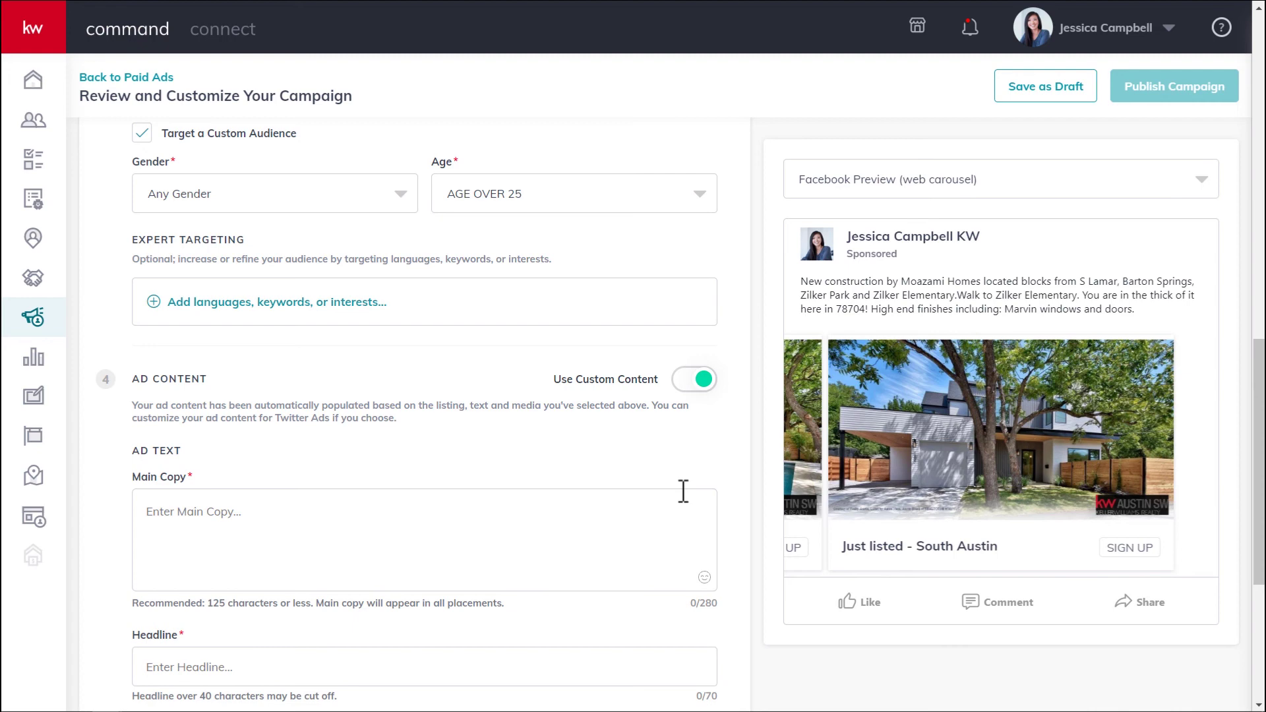
pyautogui.click(697, 383)
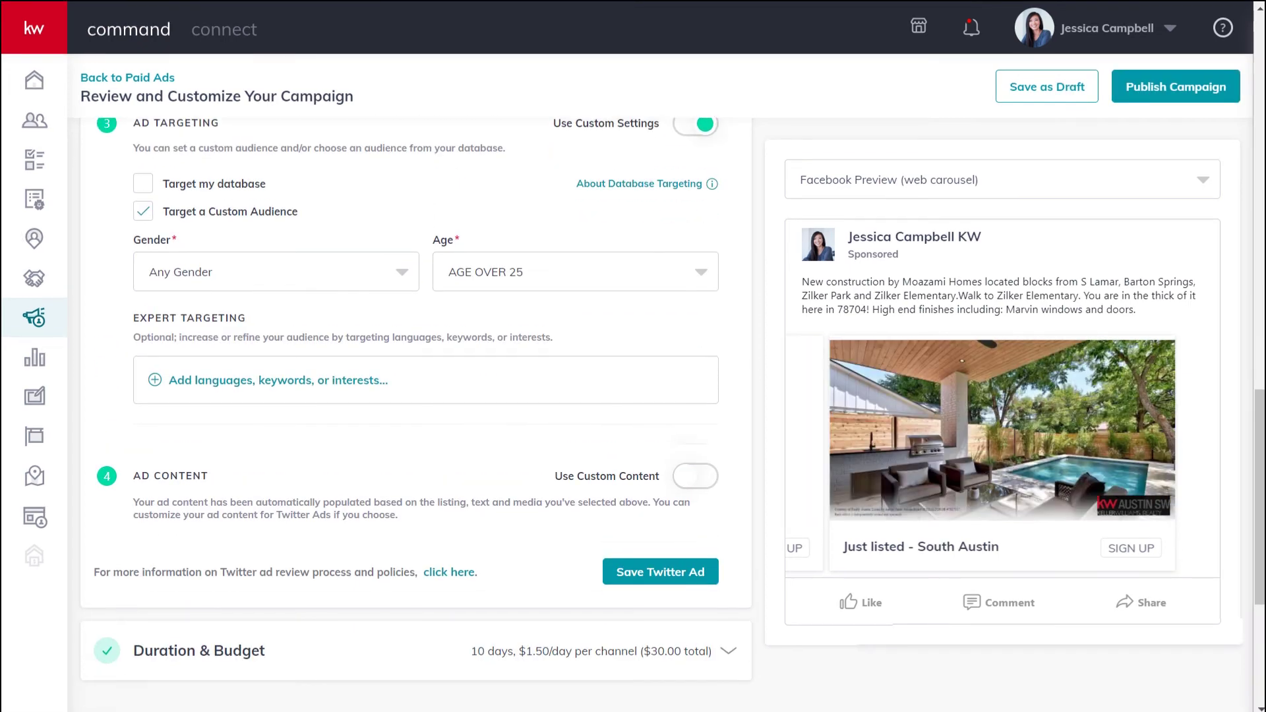
pyautogui.click(628, 572)
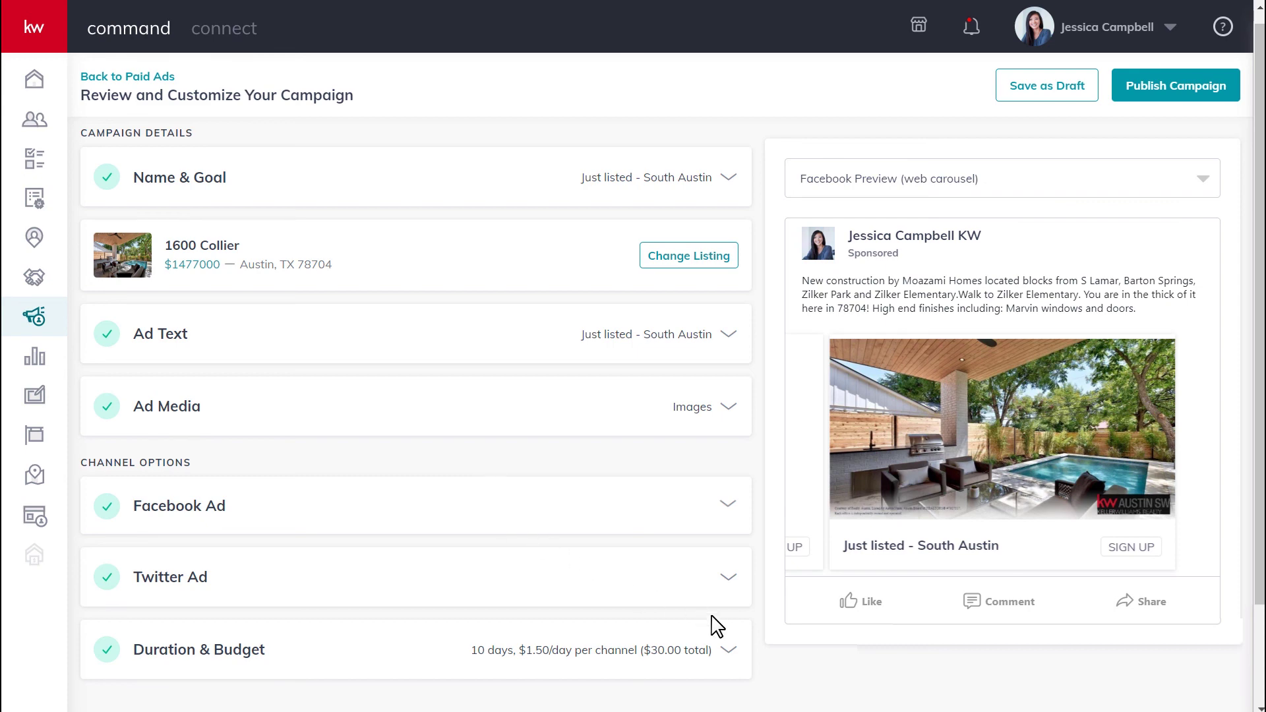
# Set the campaign to run from March 16 to March 27, 2020
pyautogui.click(729, 651)
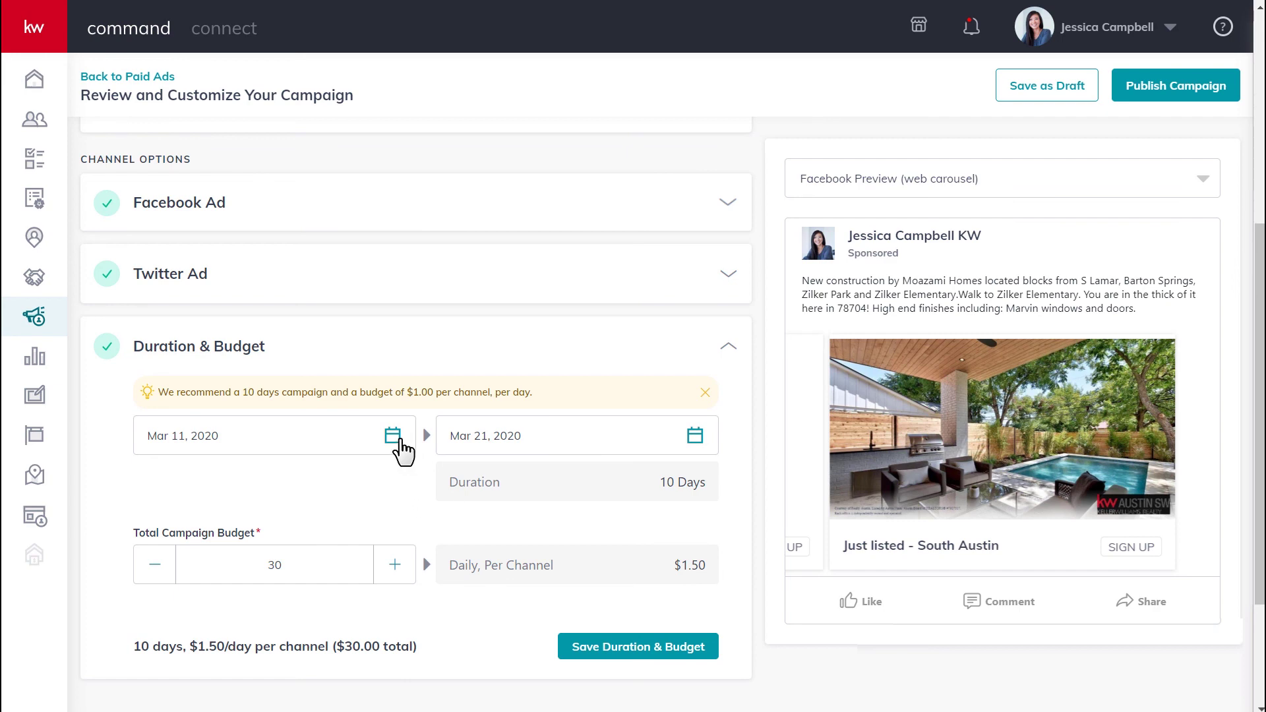
pyautogui.click(396, 437)
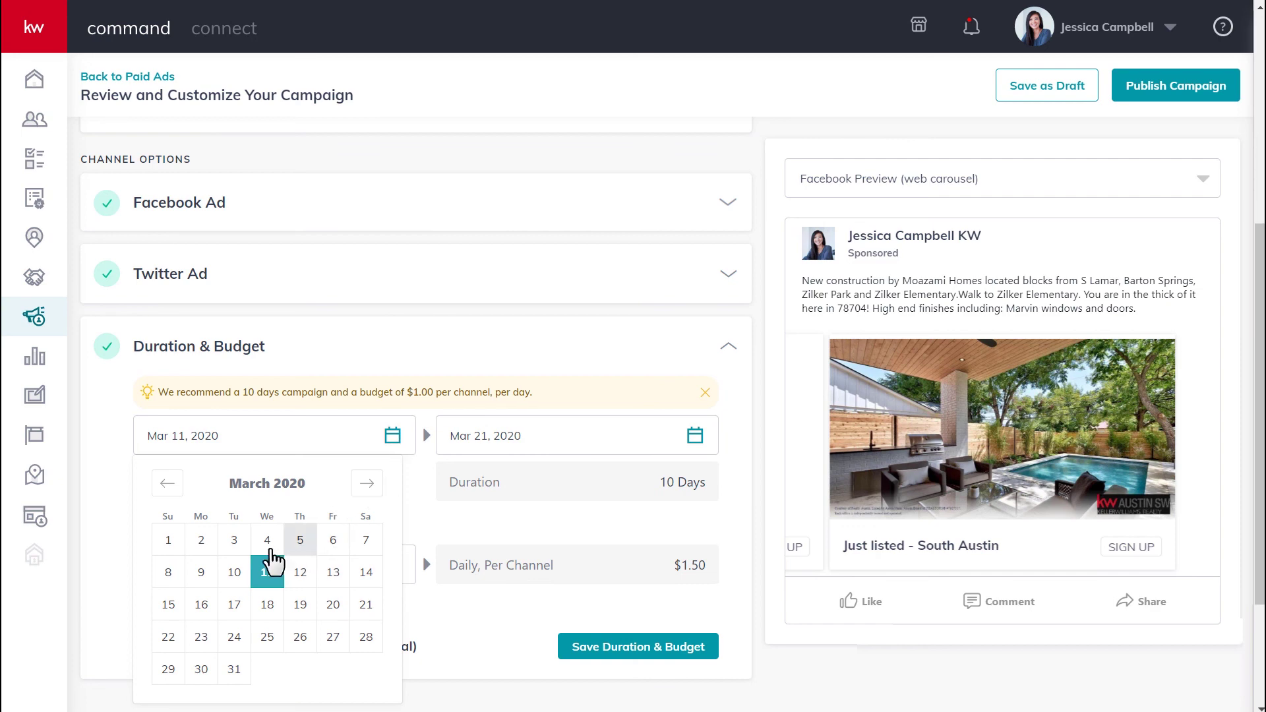
pyautogui.click(201, 605)
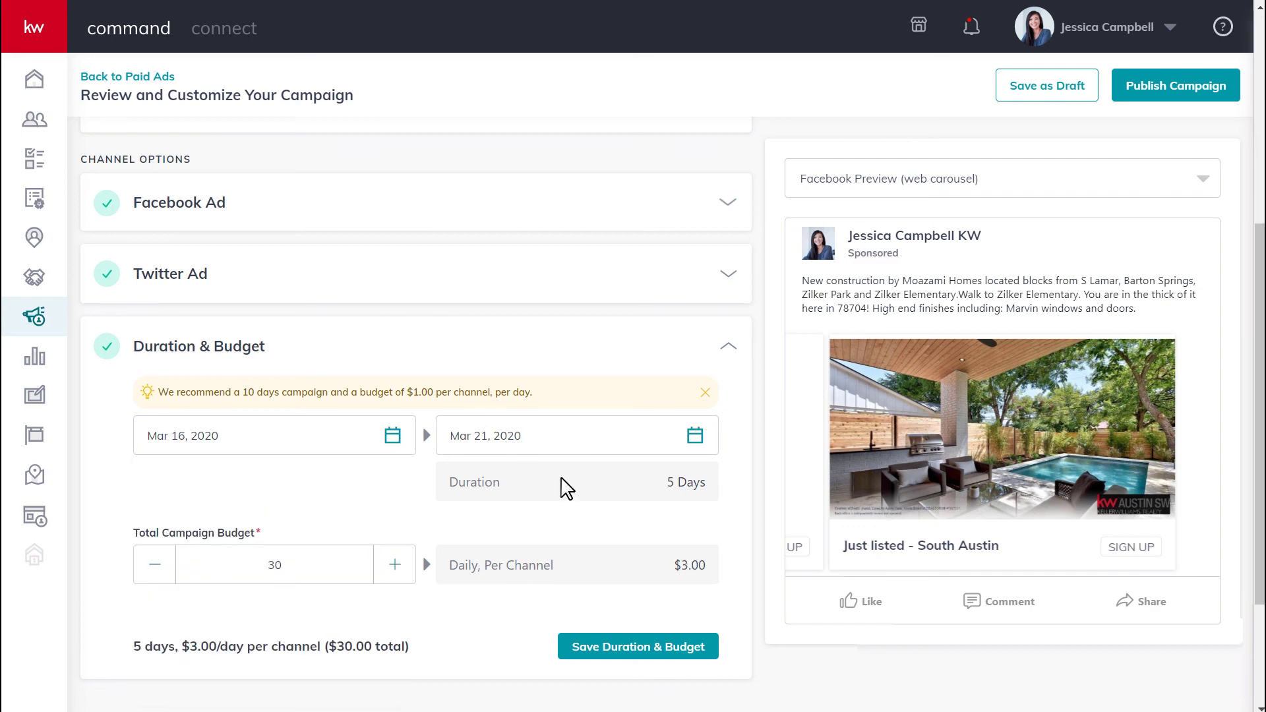
pyautogui.click(697, 446)
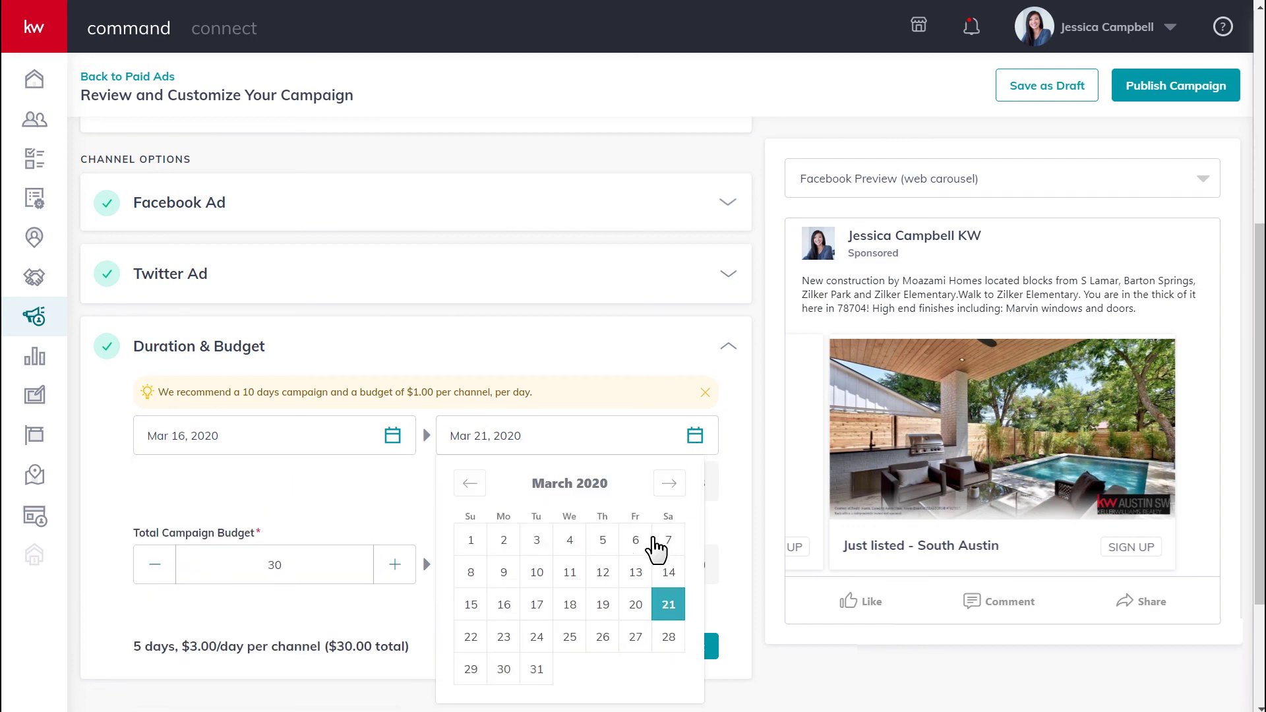
pyautogui.click(636, 605)
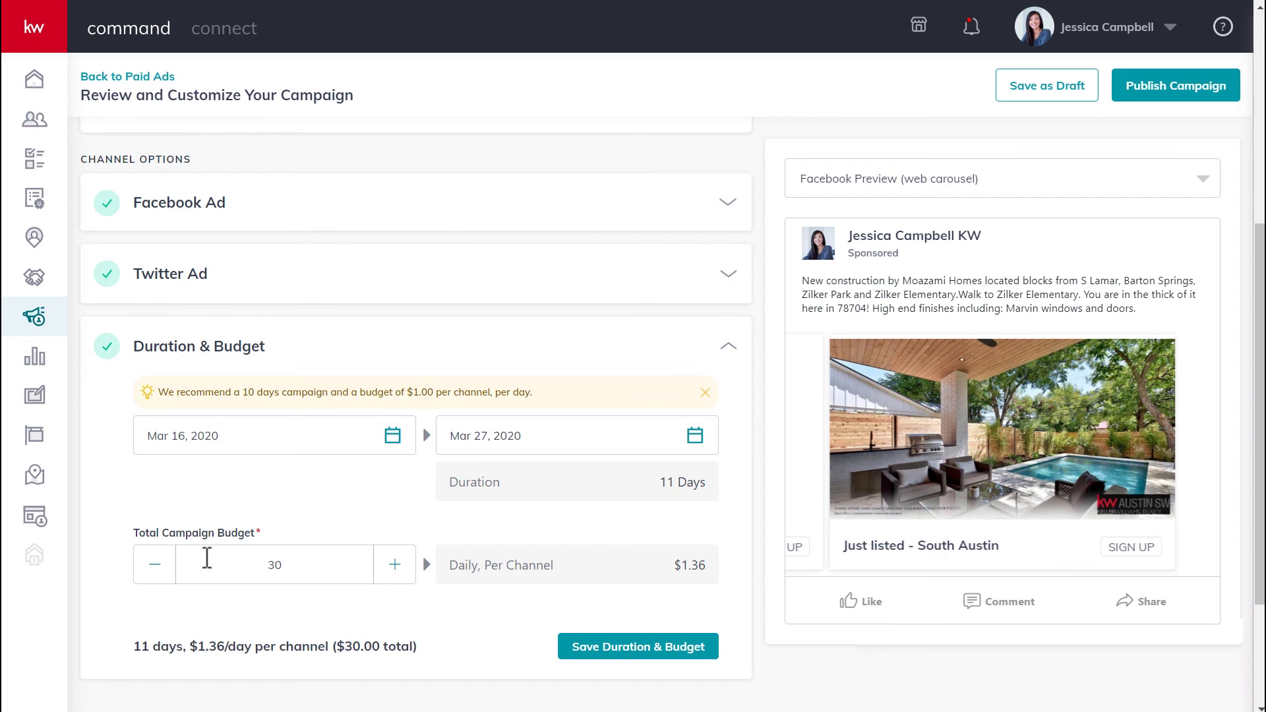
# Set the total campaign budget to $31 and save Duration & Budget
pyautogui.click(157, 575)
pyautogui.click(157, 575)
pyautogui.click(398, 576)
pyautogui.click(399, 577)
pyautogui.click(399, 578)
pyautogui.click(164, 573)
pyautogui.click(396, 575)
pyautogui.click(396, 575)
pyautogui.click(396, 575)
pyautogui.click(159, 580)
pyautogui.click(158, 571)
pyautogui.click(157, 571)
pyautogui.press('Up')
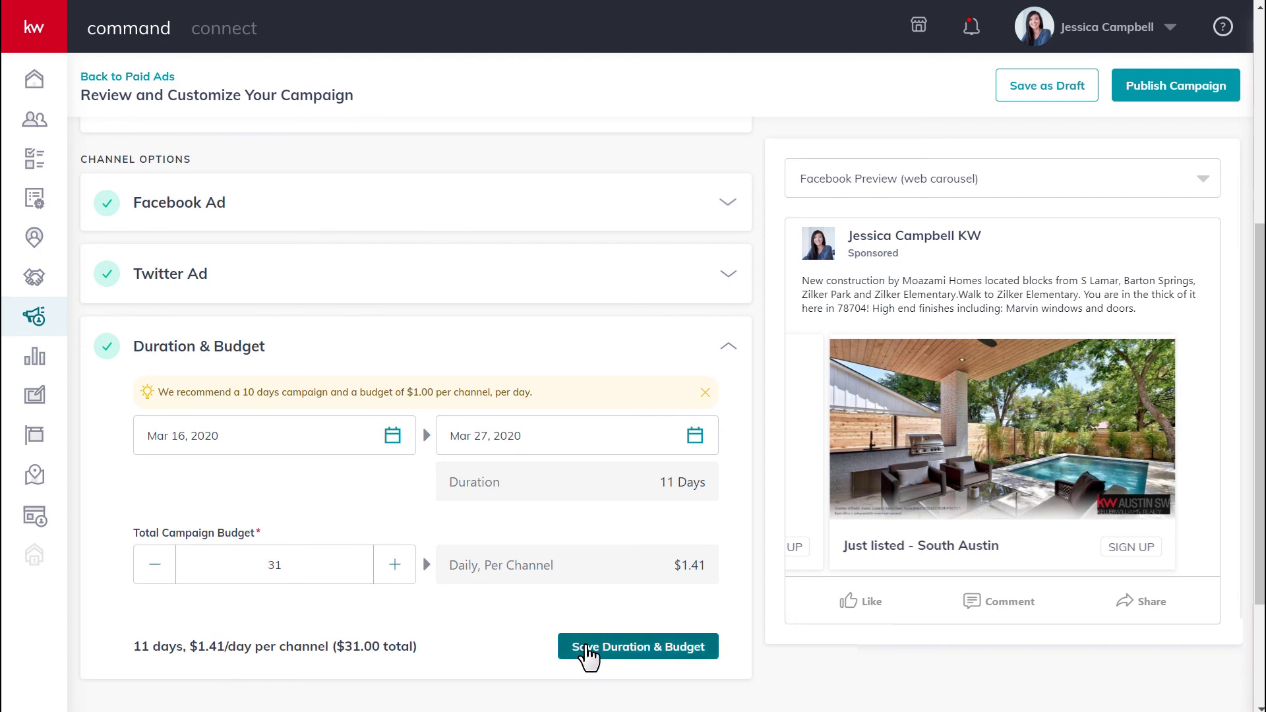
pyautogui.click(588, 655)
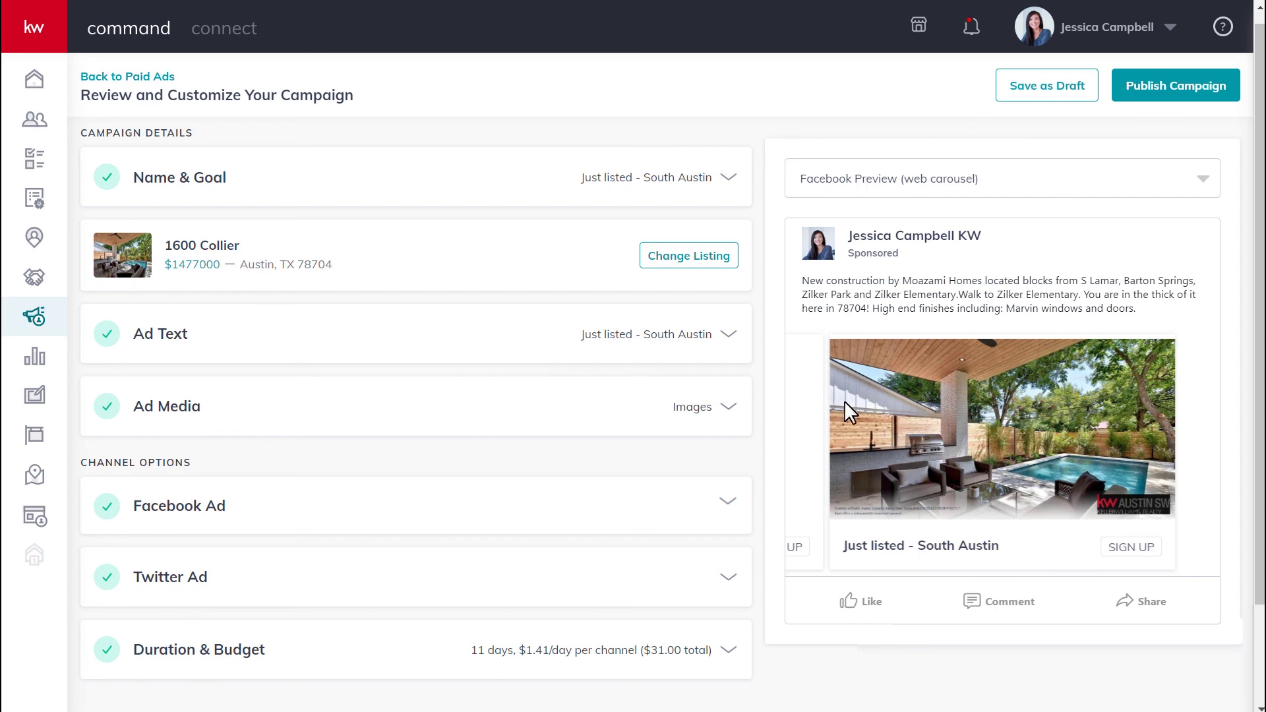
pyautogui.click(1200, 193)
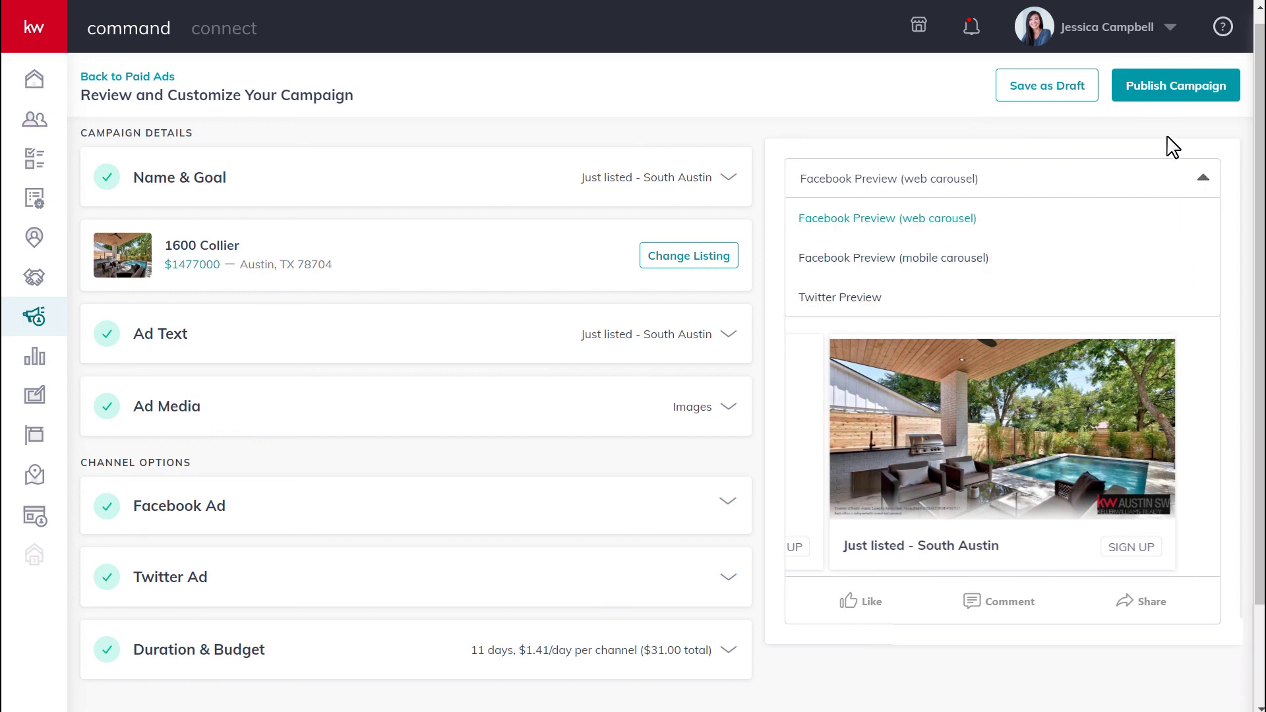
pyautogui.click(1032, 144)
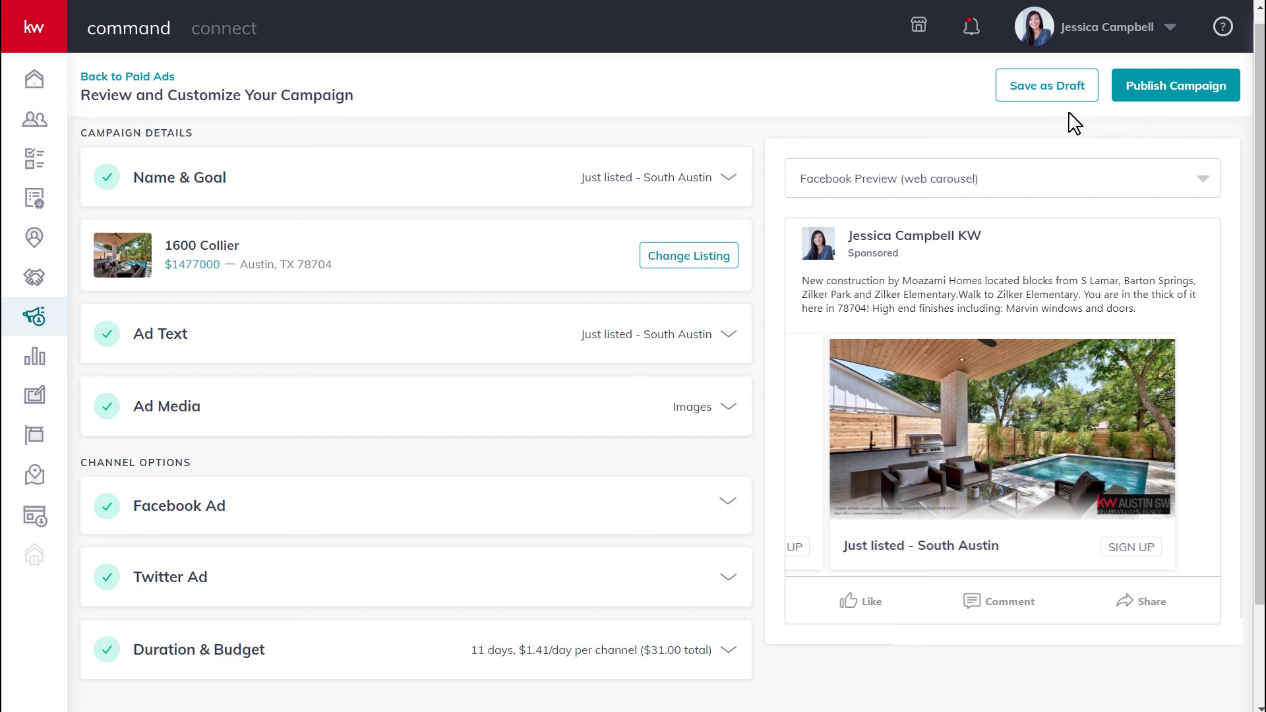
pyautogui.click(1064, 93)
# Confirm saving the campaign as a draft, then open the Keller Williams University help articles
pyautogui.click(572, 415)
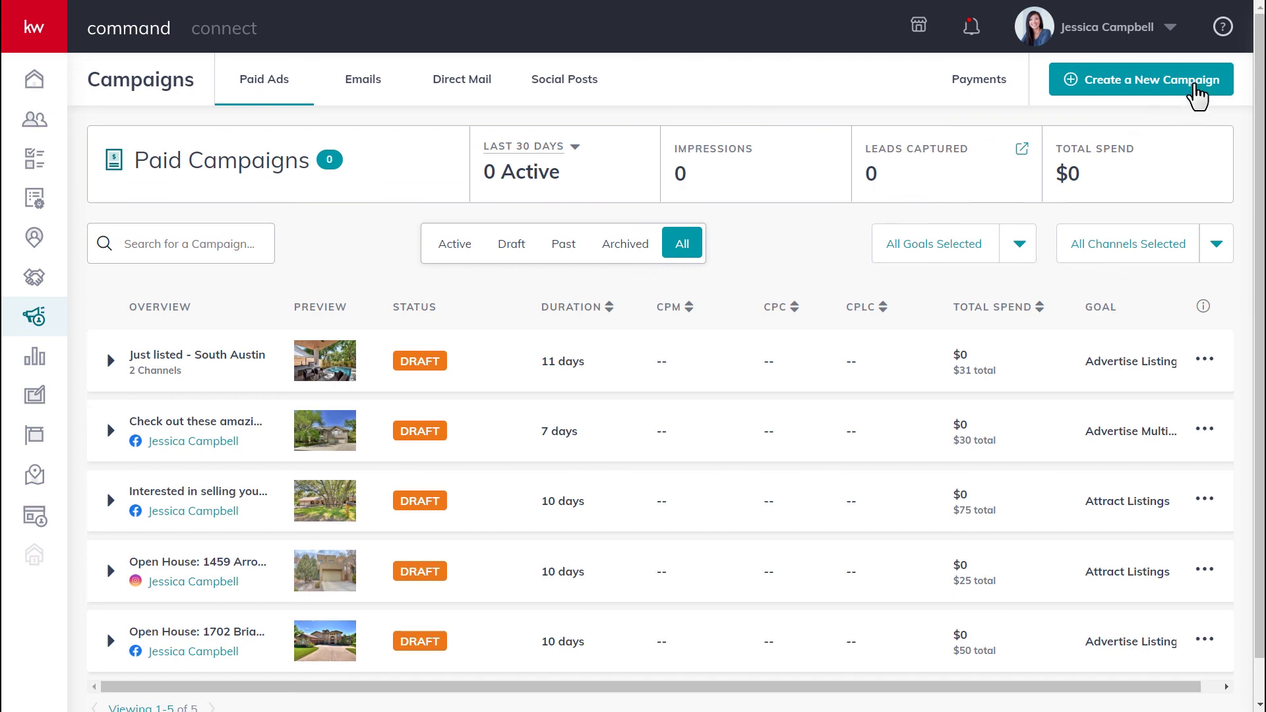
pyautogui.click(1222, 28)
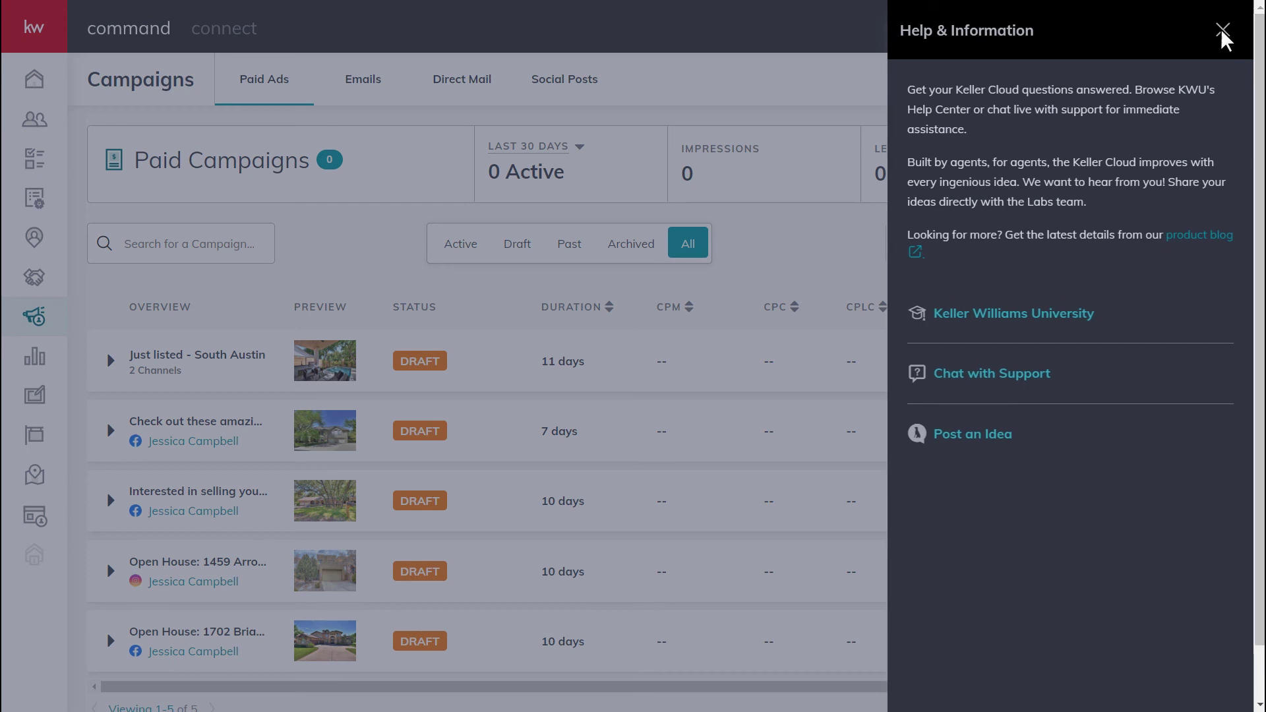
pyautogui.click(1009, 315)
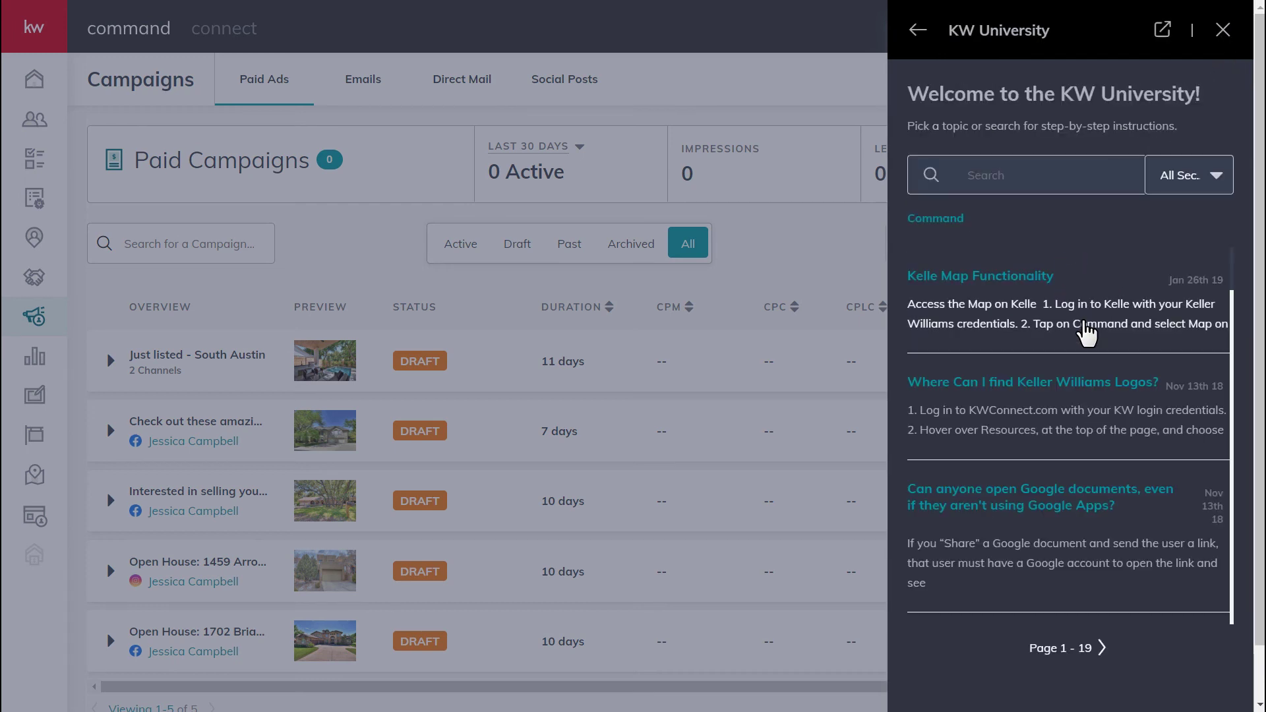